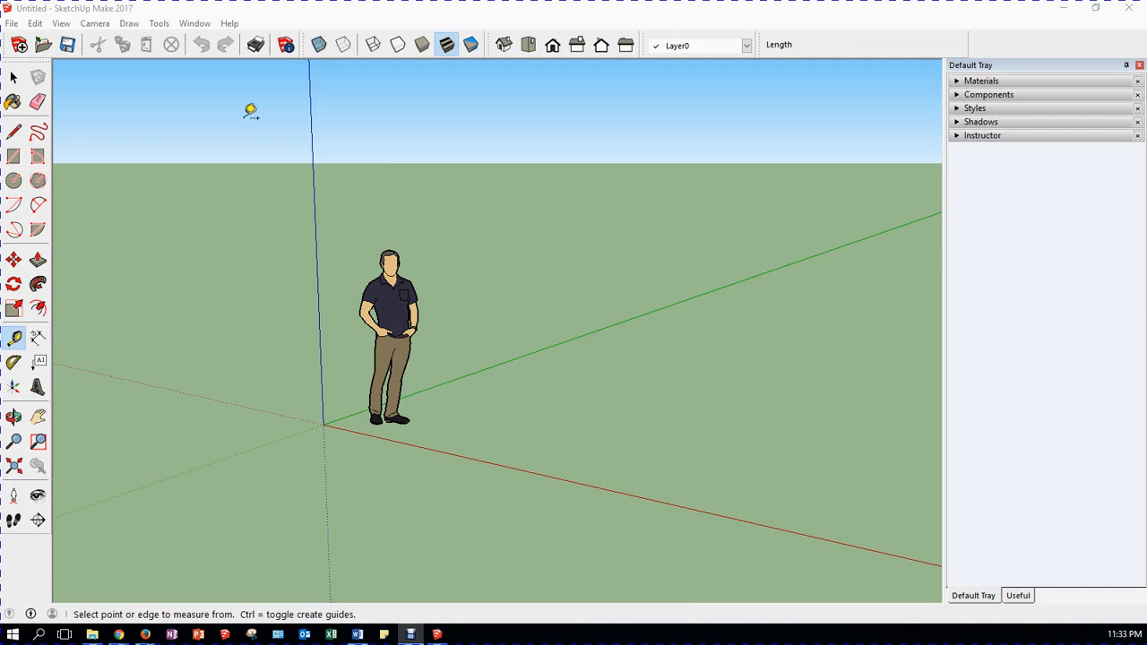
- Activate the Select tool in the empty starter scene, then head to the Window menu
{"action": "left_click", "coordinate": [13, 77]}
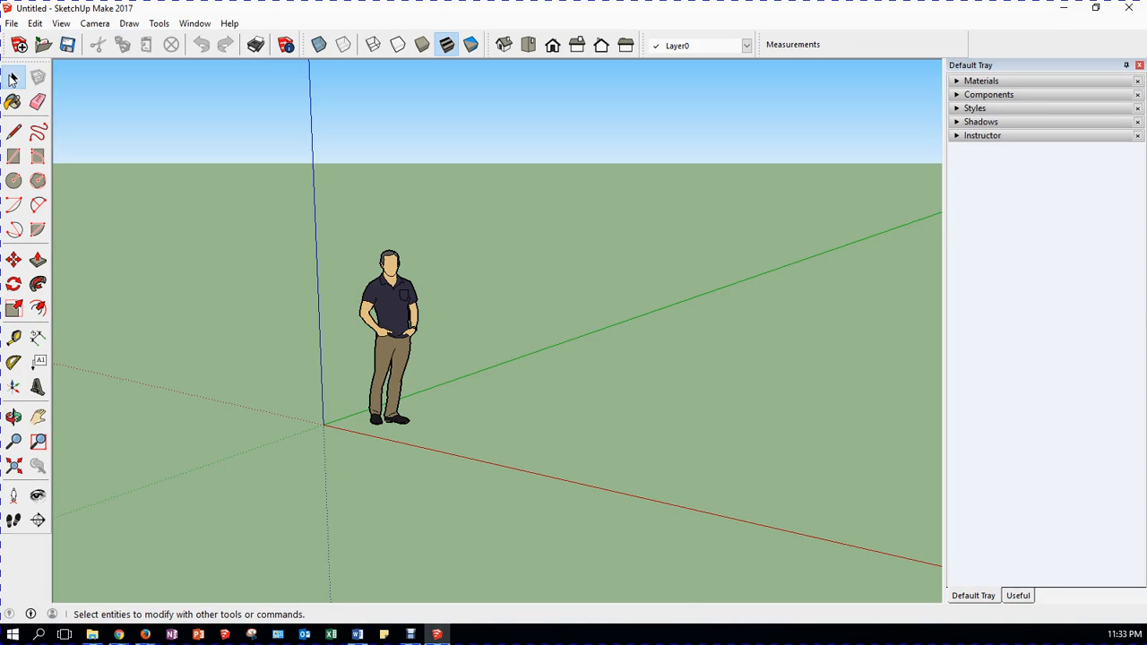
{"action": "left_click", "coordinate": [18, 78]}
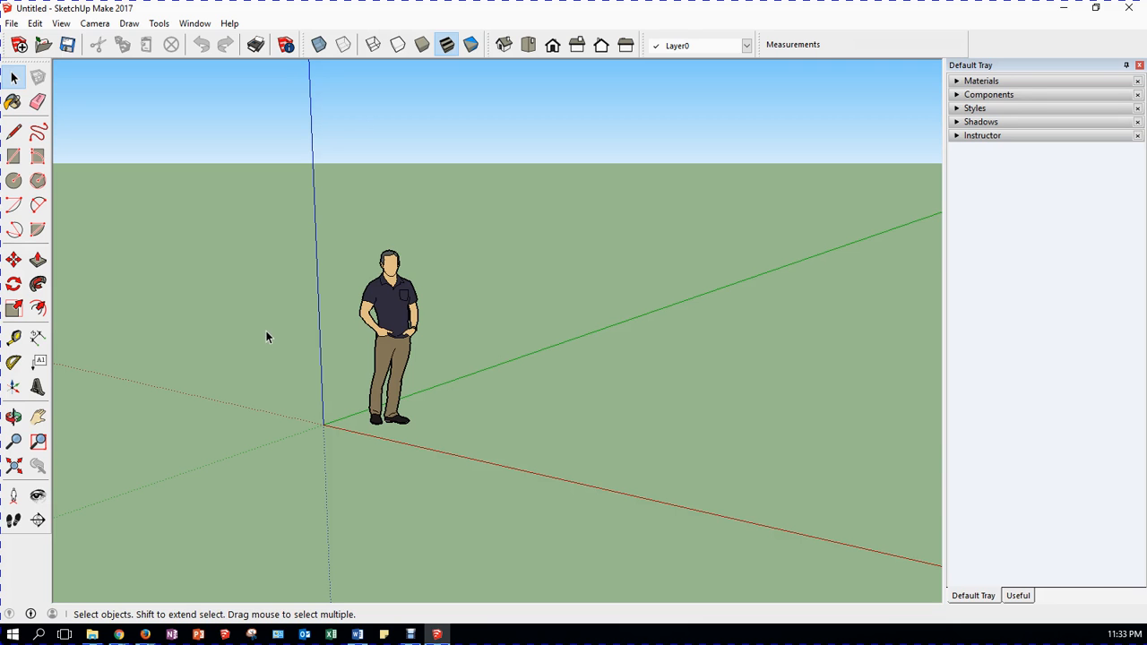
{"action": "left_click", "coordinate": [200, 24]}
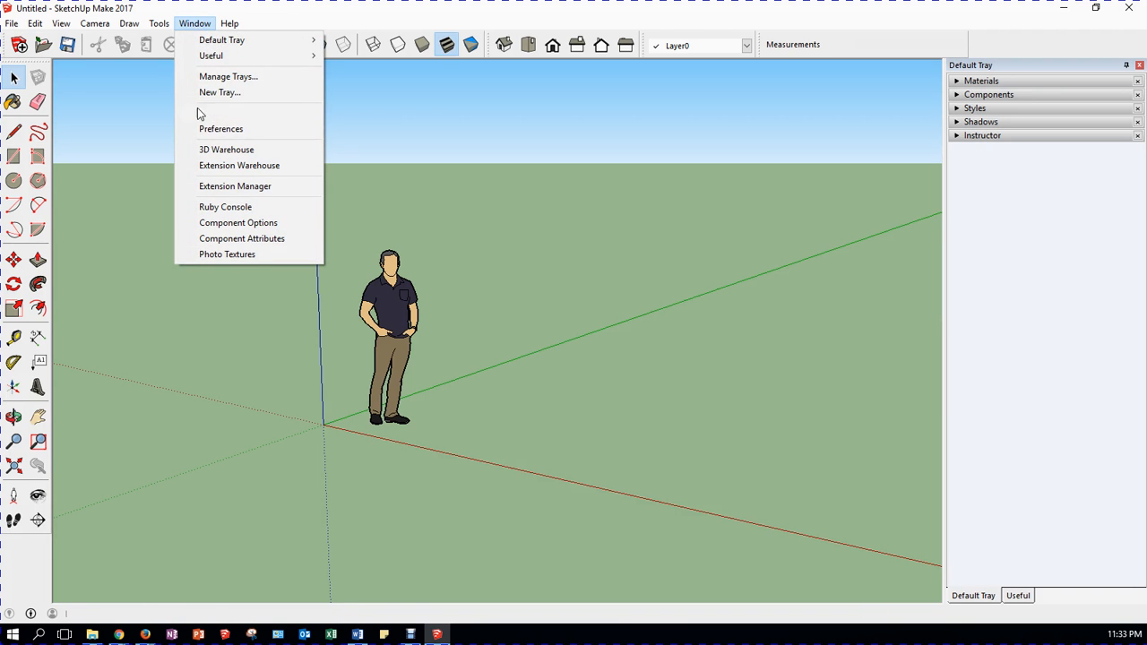
- In Preferences > Template, make Woodworking - Millimeters the default drawing template
{"action": "left_click", "coordinate": [220, 129]}
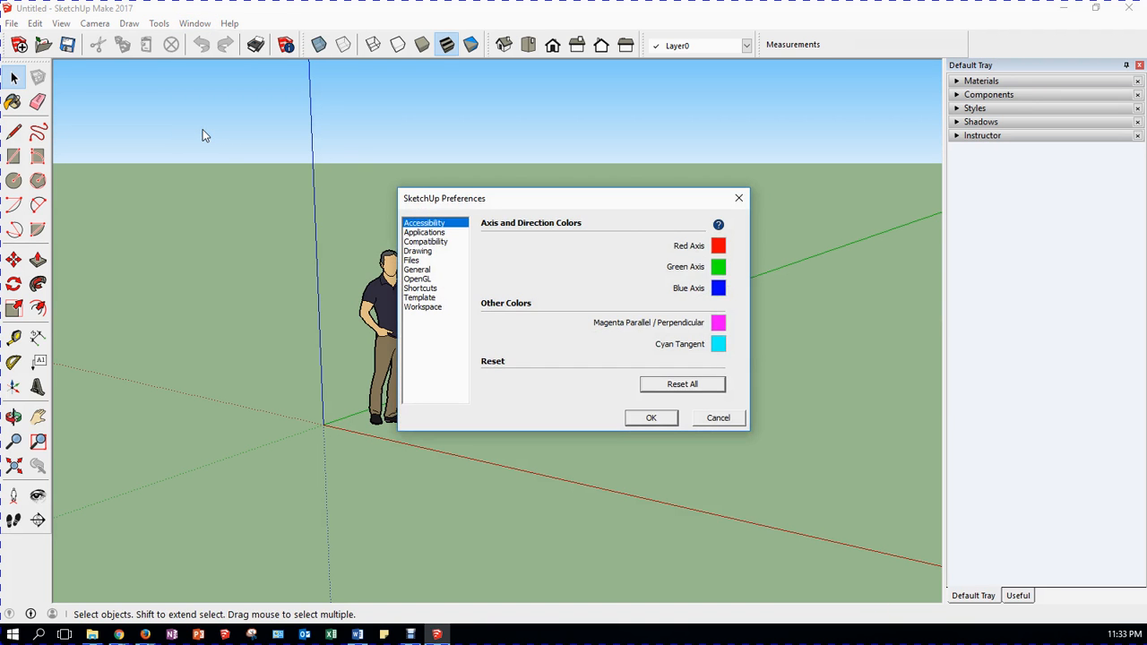
{"action": "left_click", "coordinate": [419, 297]}
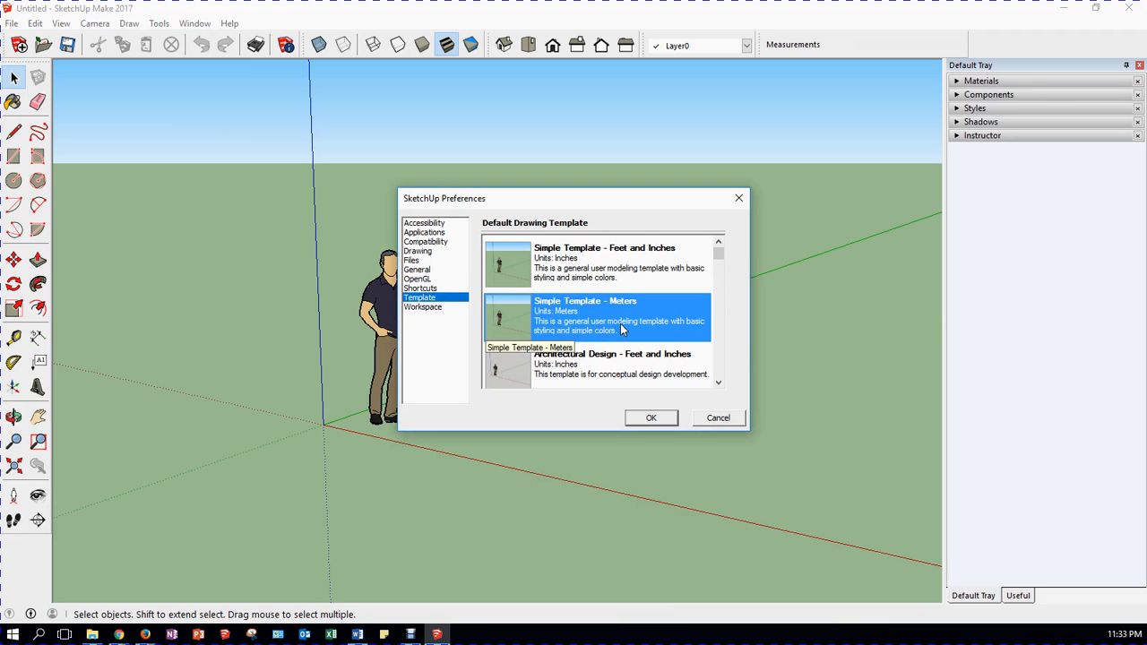
{"action": "left_click_drag", "start_coordinate": [718, 258], "coordinate": [718, 374]}
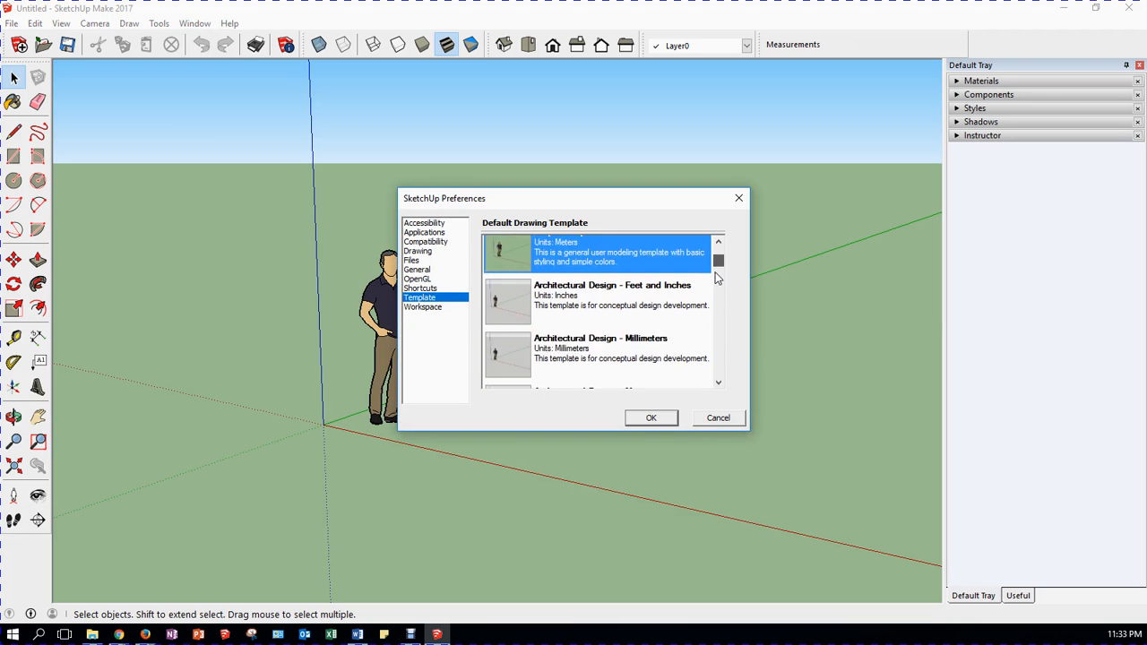
{"action": "scroll", "coordinate": [556, 340], "scroll_direction": "up", "scroll_amount": 3}
{"action": "scroll", "coordinate": [604, 315], "scroll_direction": "up", "scroll_amount": 2}
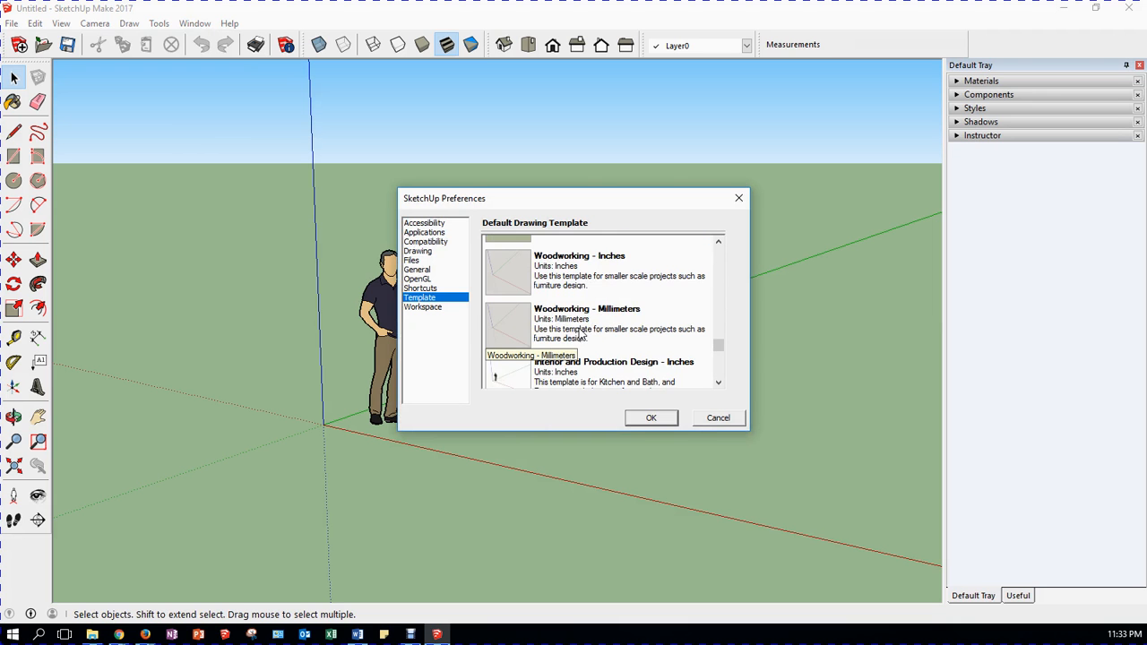
{"action": "left_click", "coordinate": [506, 321]}
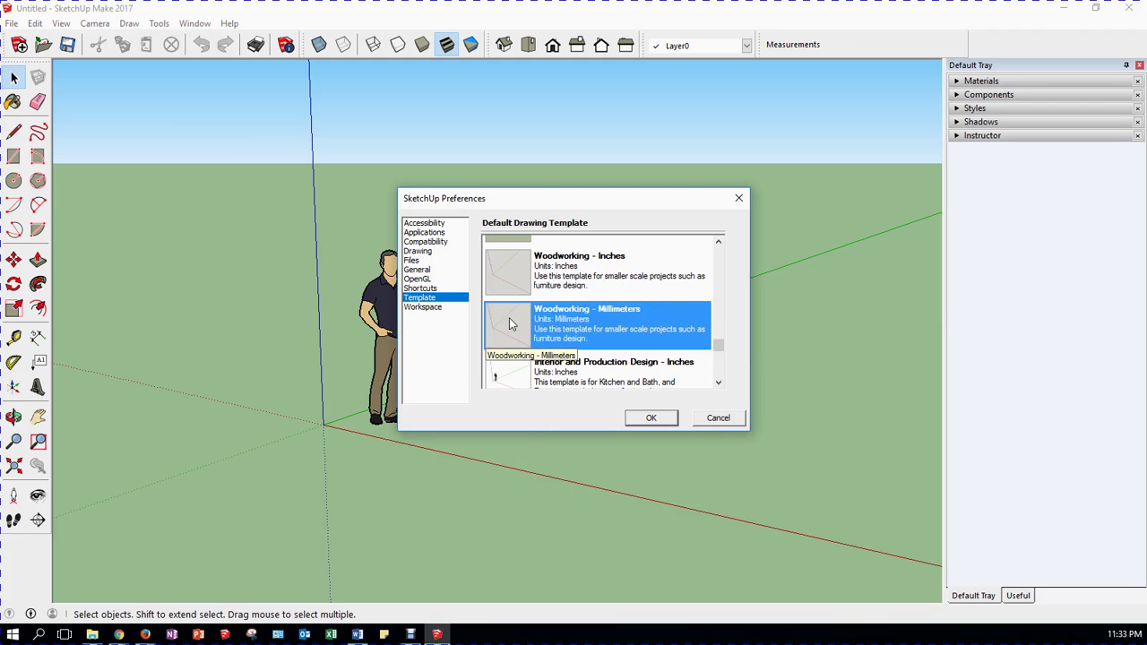
{"action": "left_click", "coordinate": [650, 418]}
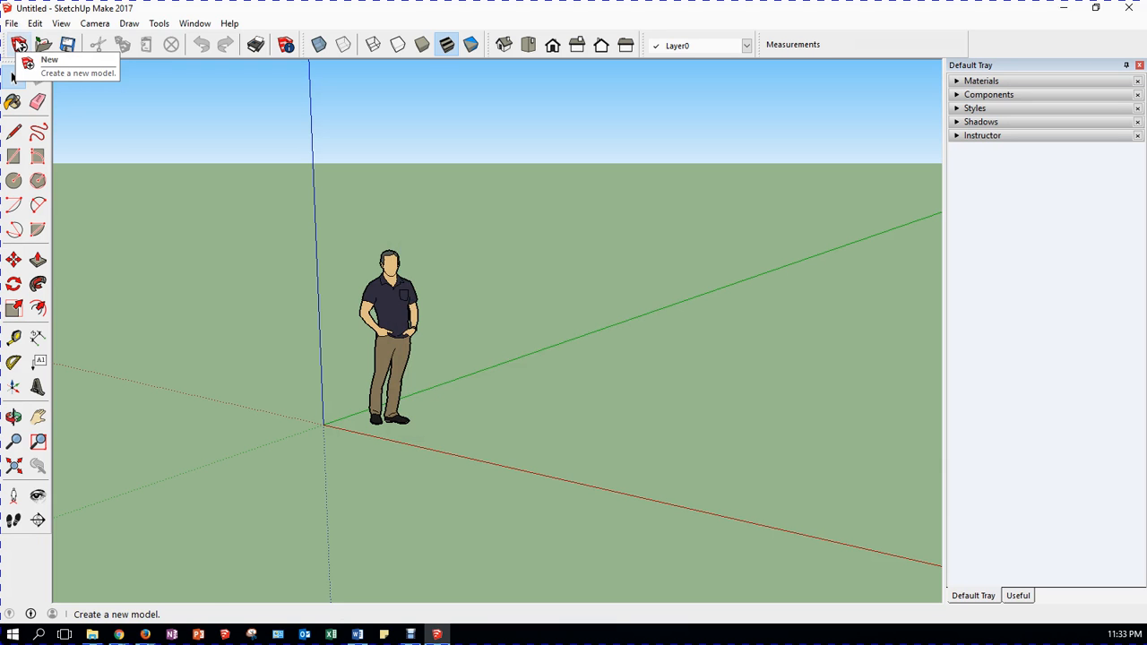
- Start a new model without saving Untitled, then expand the Styles tray
{"action": "left_click", "coordinate": [18, 45]}
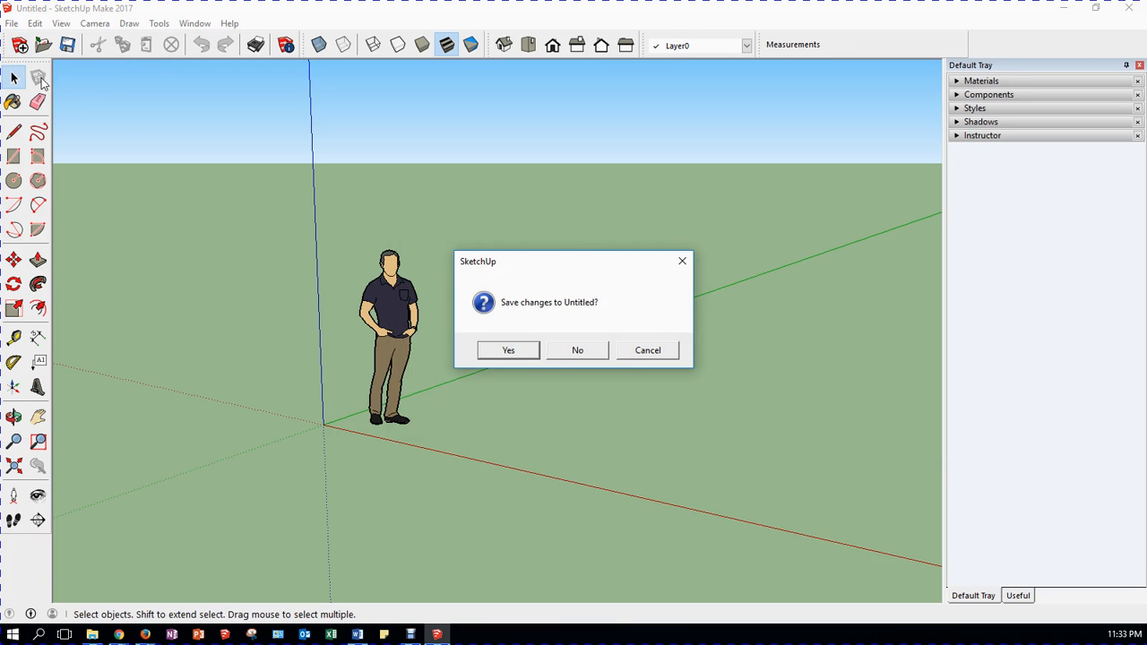
{"action": "left_click", "coordinate": [576, 350]}
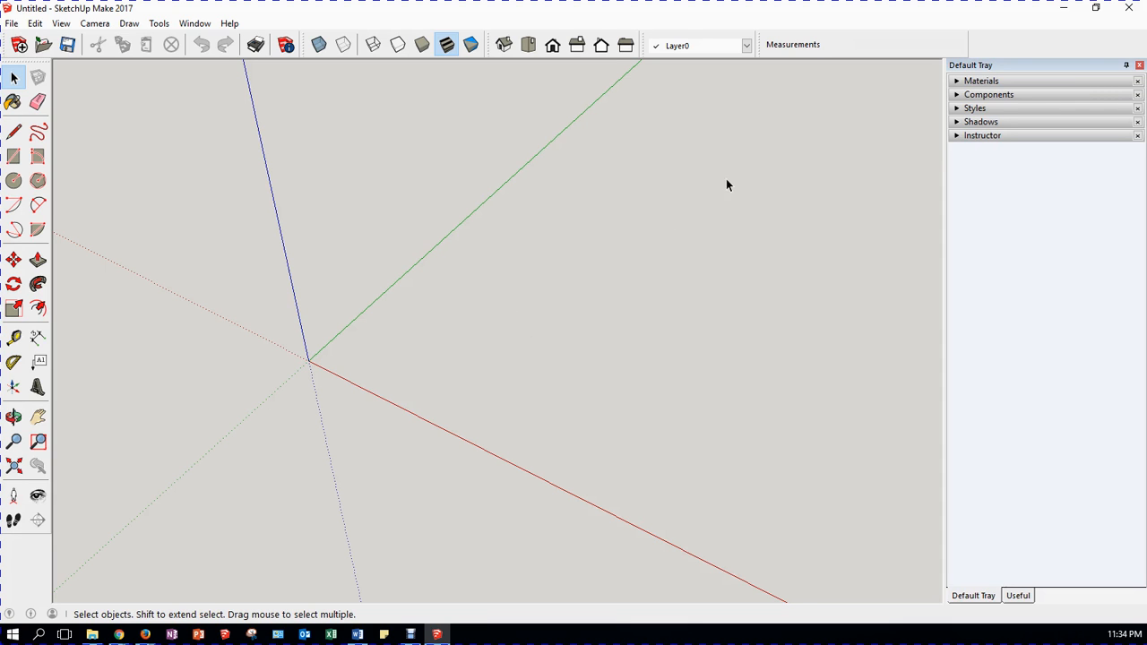
{"action": "left_click", "coordinate": [957, 108]}
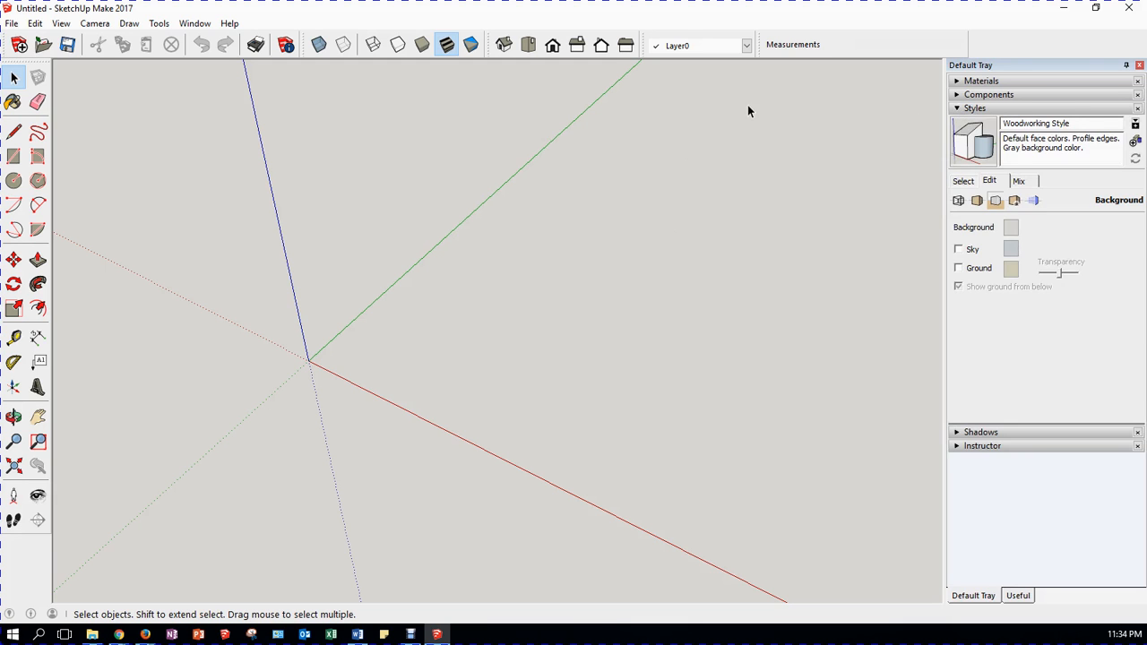
- Set the style background colour to RGB 255/255/255 white and collapse Styles
{"action": "left_click", "coordinate": [1010, 228]}
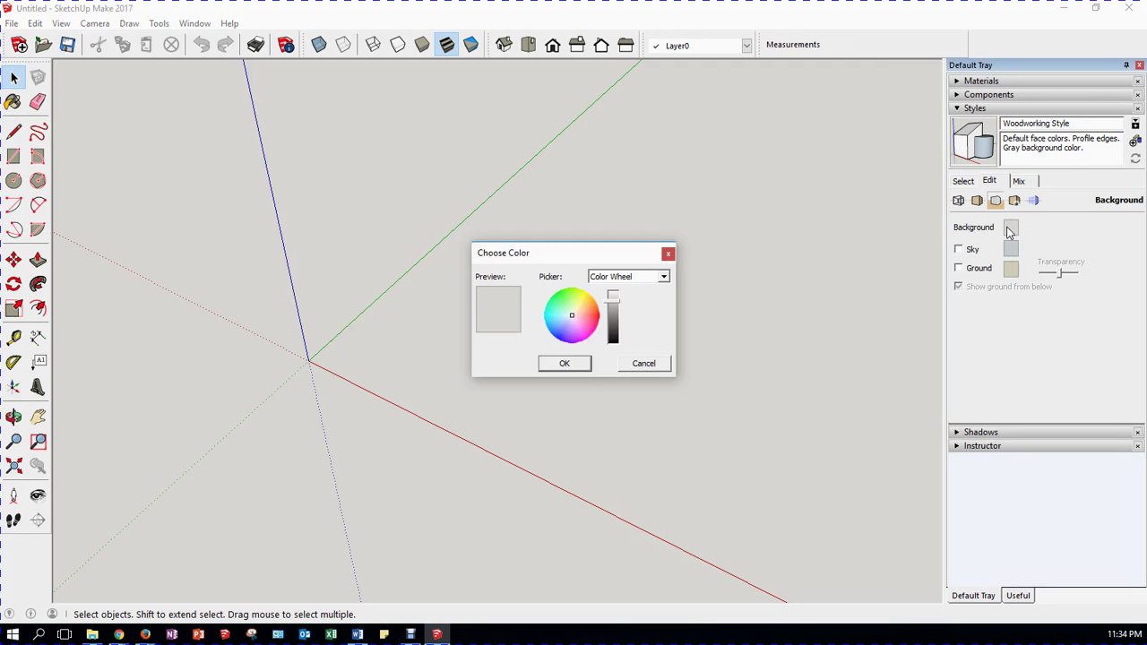
{"action": "left_click", "coordinate": [664, 277]}
{"action": "left_click", "coordinate": [617, 319]}
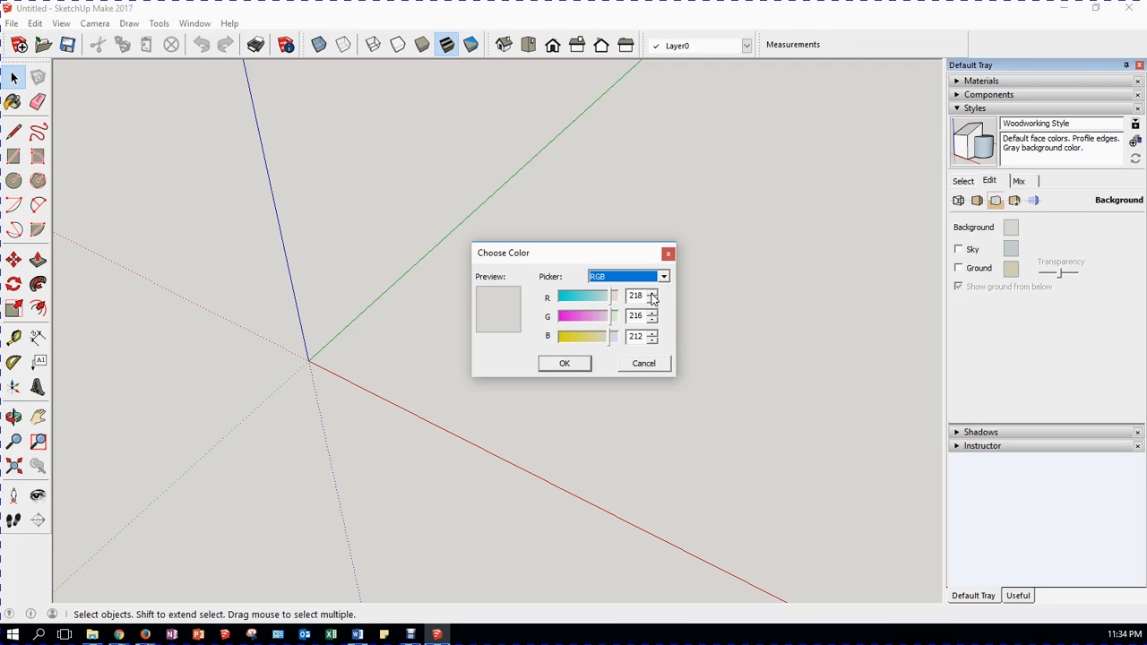
{"action": "double_click", "coordinate": [636, 296]}
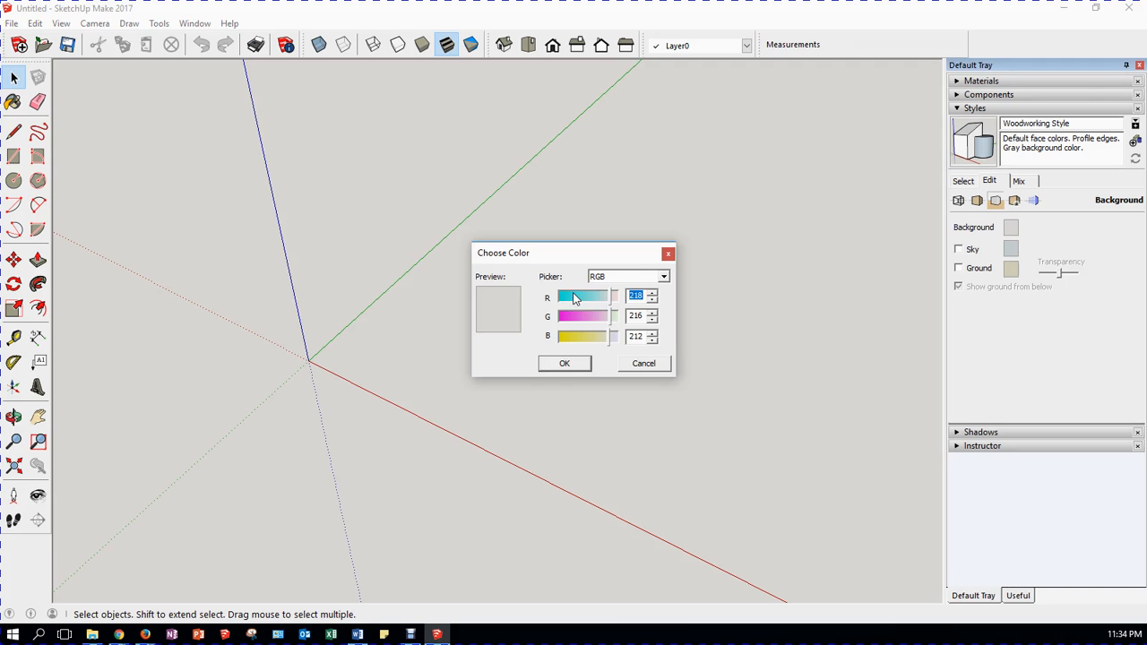
{"action": "type", "text": "255"}
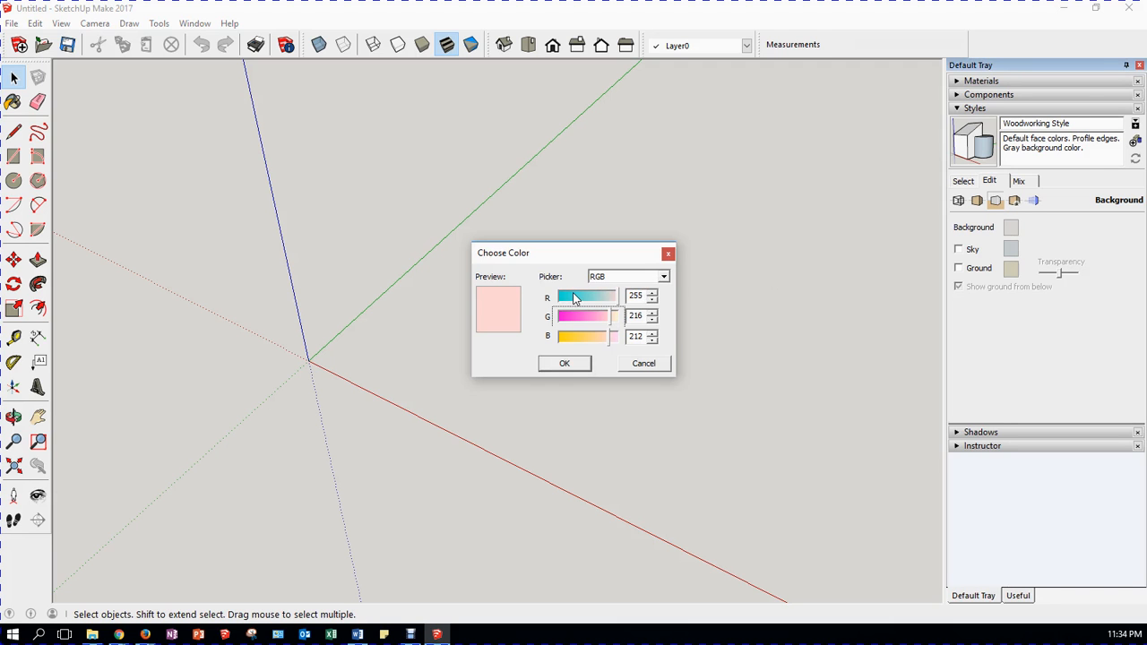
{"action": "key", "text": "Tab"}
{"action": "type", "text": "255"}
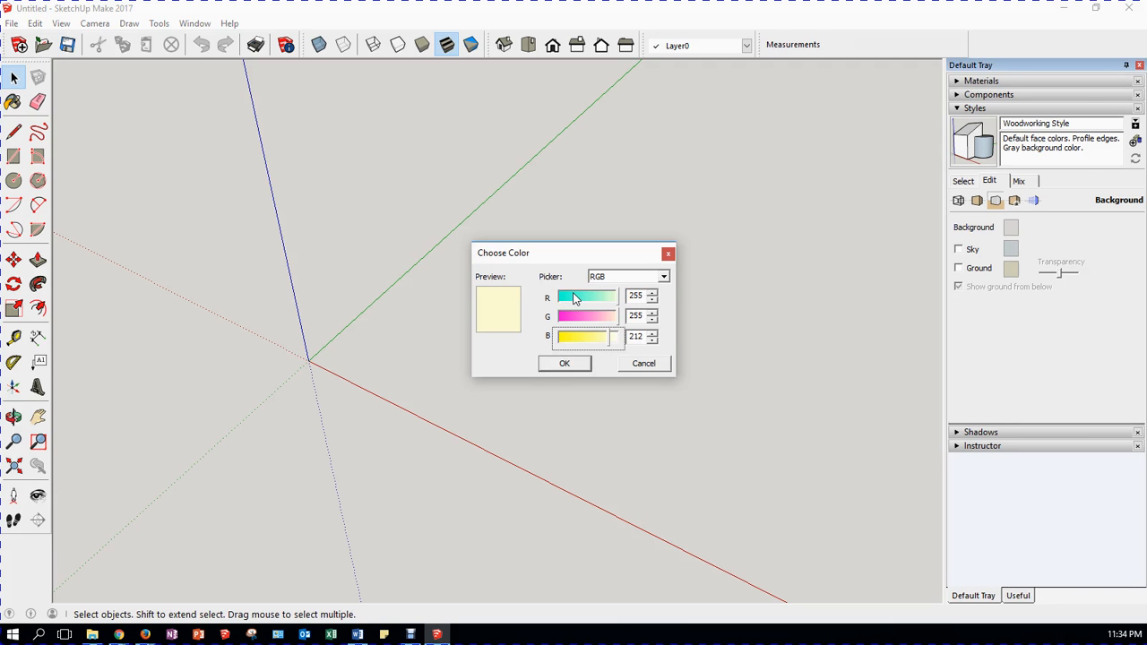
{"action": "key", "text": "Tab"}
{"action": "type", "text": "255"}
{"action": "left_click", "coordinate": [551, 369]}
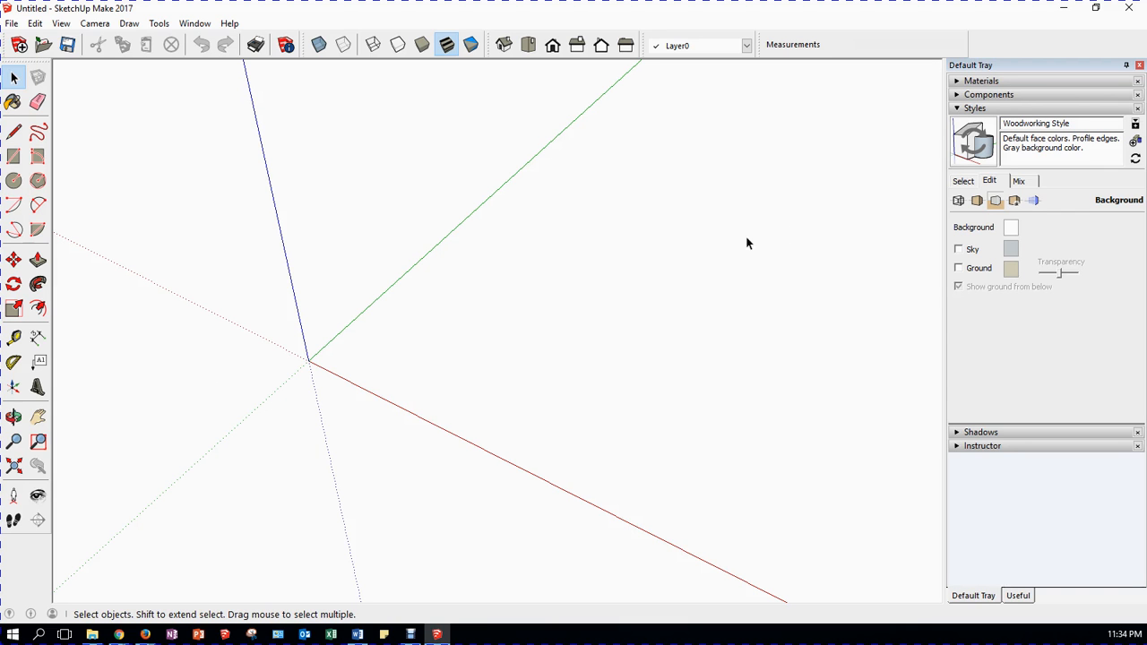
{"action": "left_click", "coordinate": [1021, 108]}
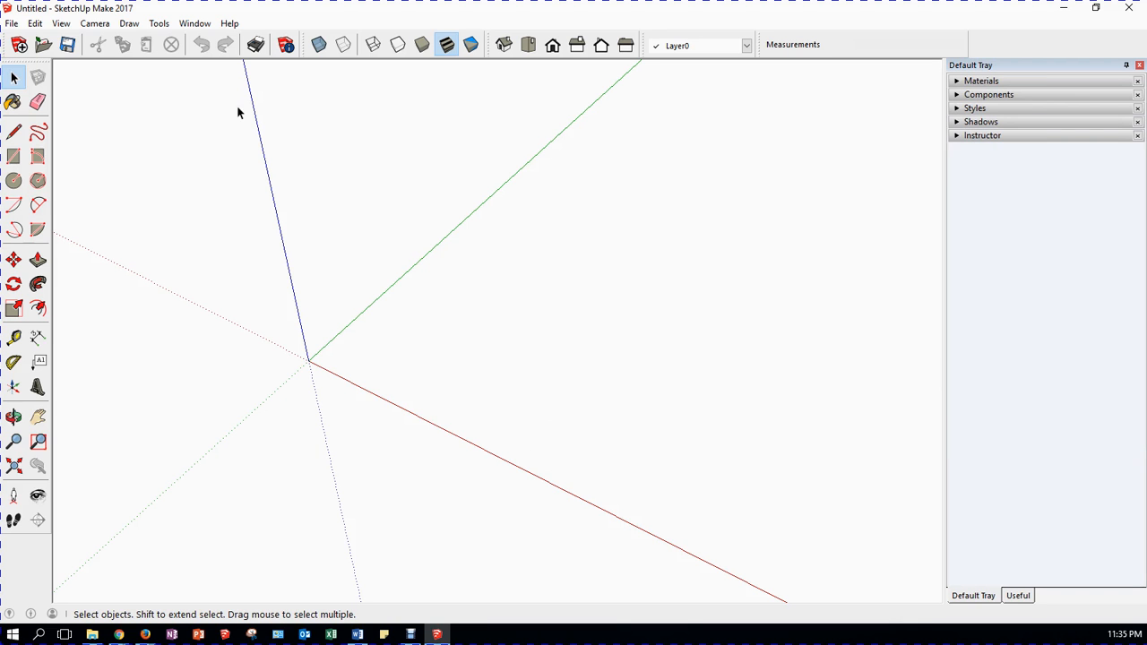
- Bring up Window > Model Info, centre it, and browse to the Dimensions page's font chooser
{"action": "left_click", "coordinate": [196, 24]}
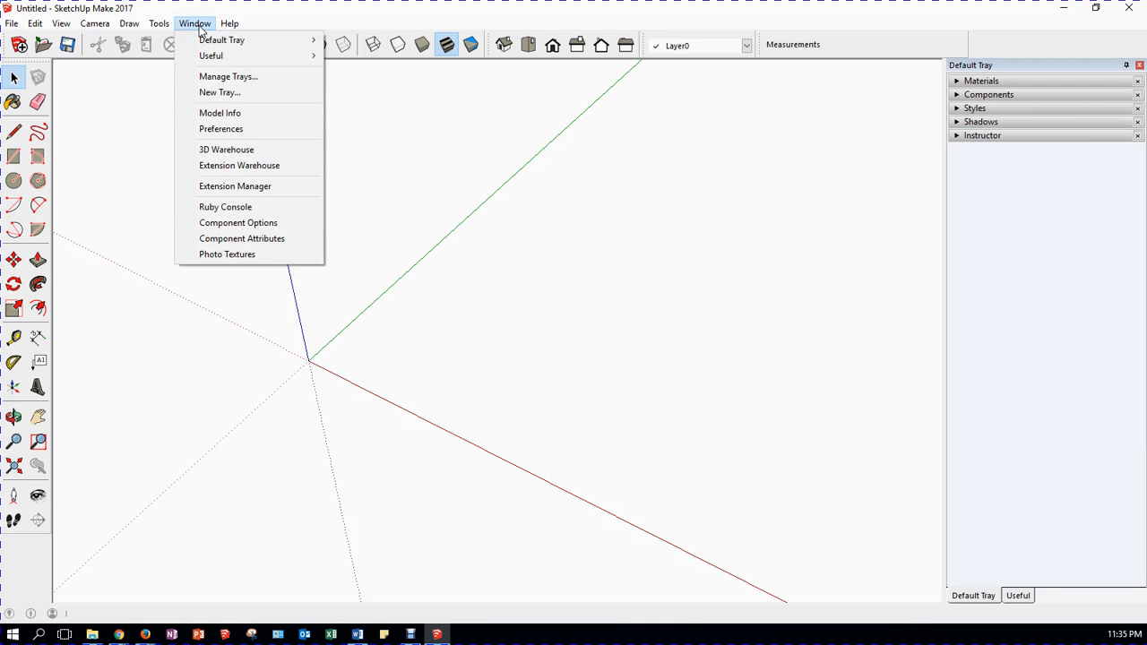
{"action": "left_click", "coordinate": [220, 113]}
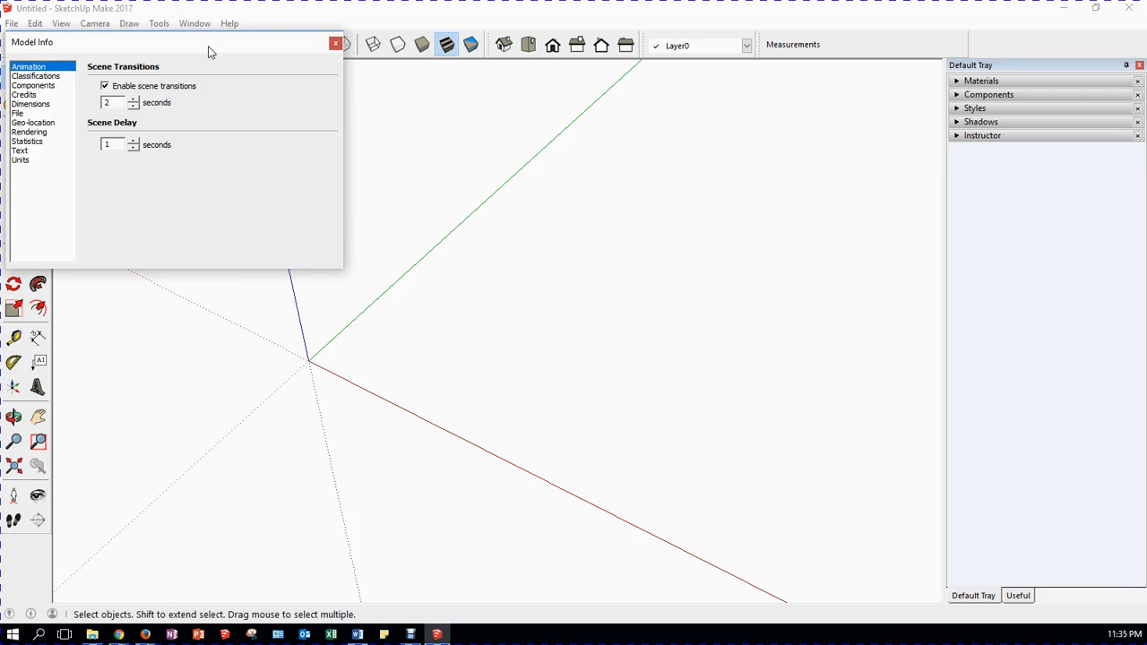
{"action": "left_click_drag", "start_coordinate": [208, 44], "coordinate": [561, 146]}
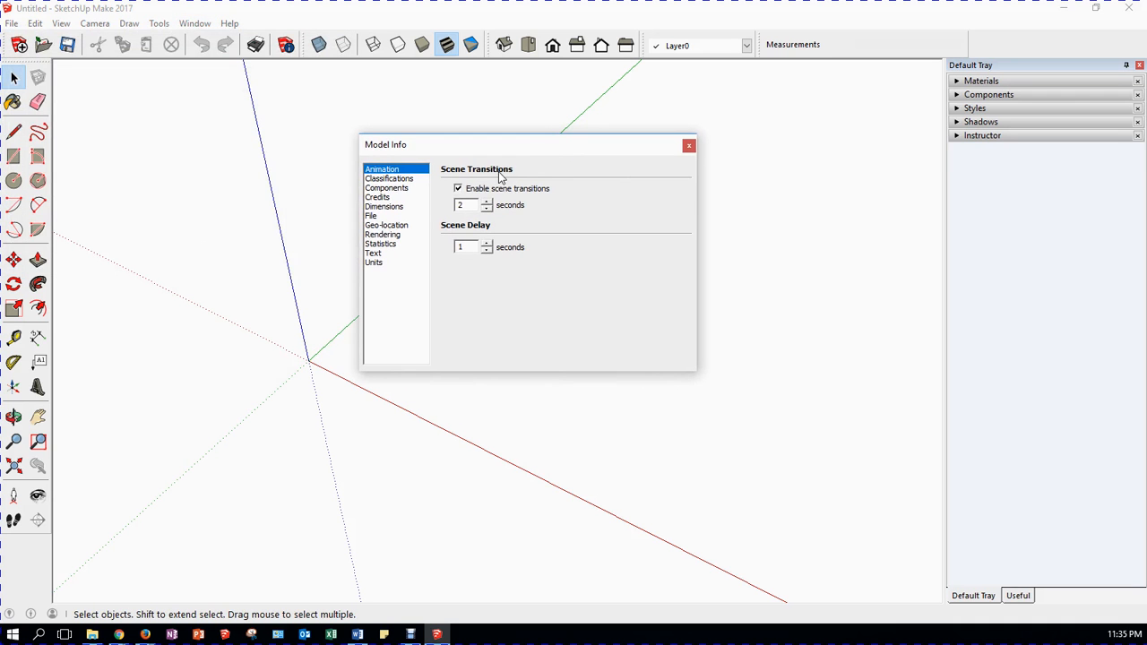
{"action": "left_click", "coordinate": [386, 178]}
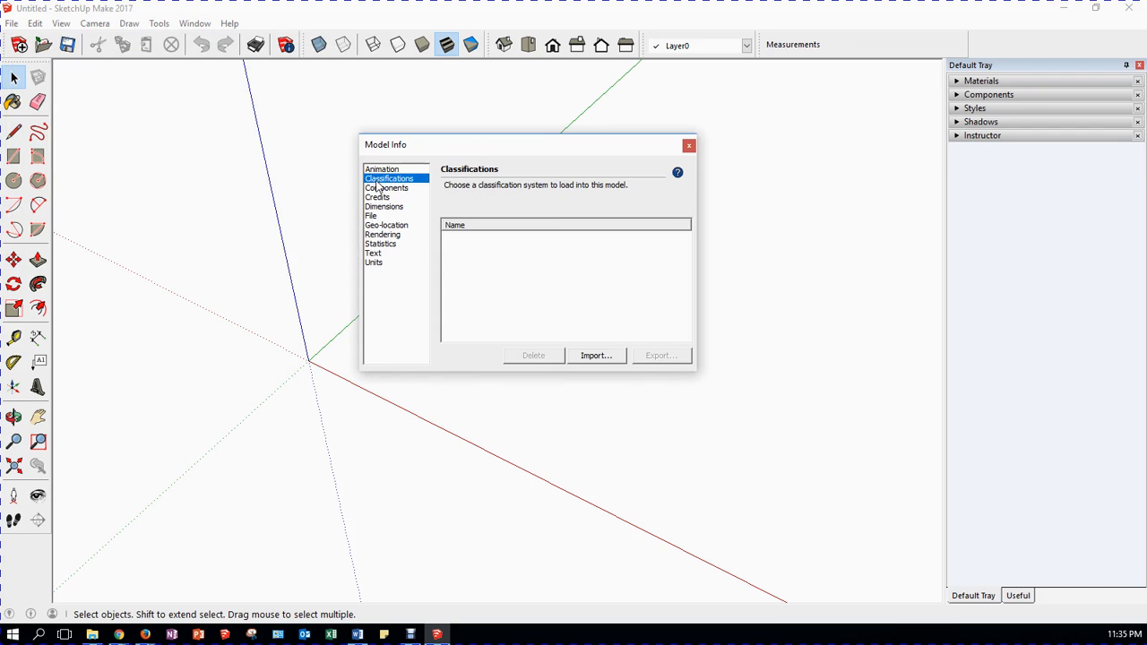
{"action": "left_click", "coordinate": [383, 188]}
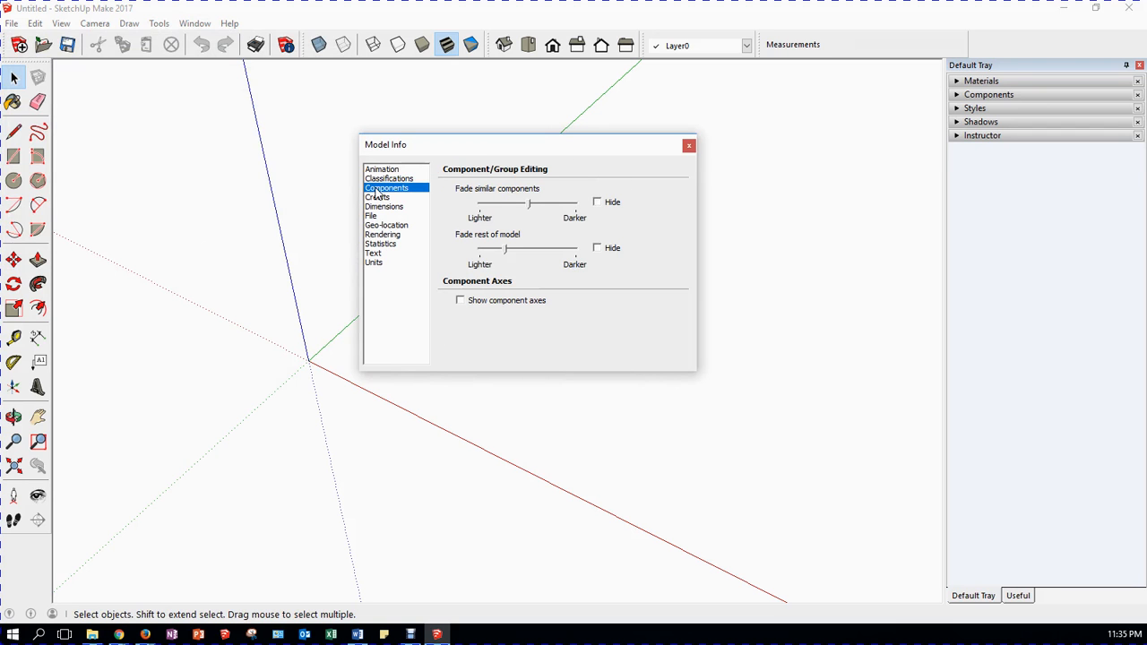
{"action": "left_click", "coordinate": [377, 198]}
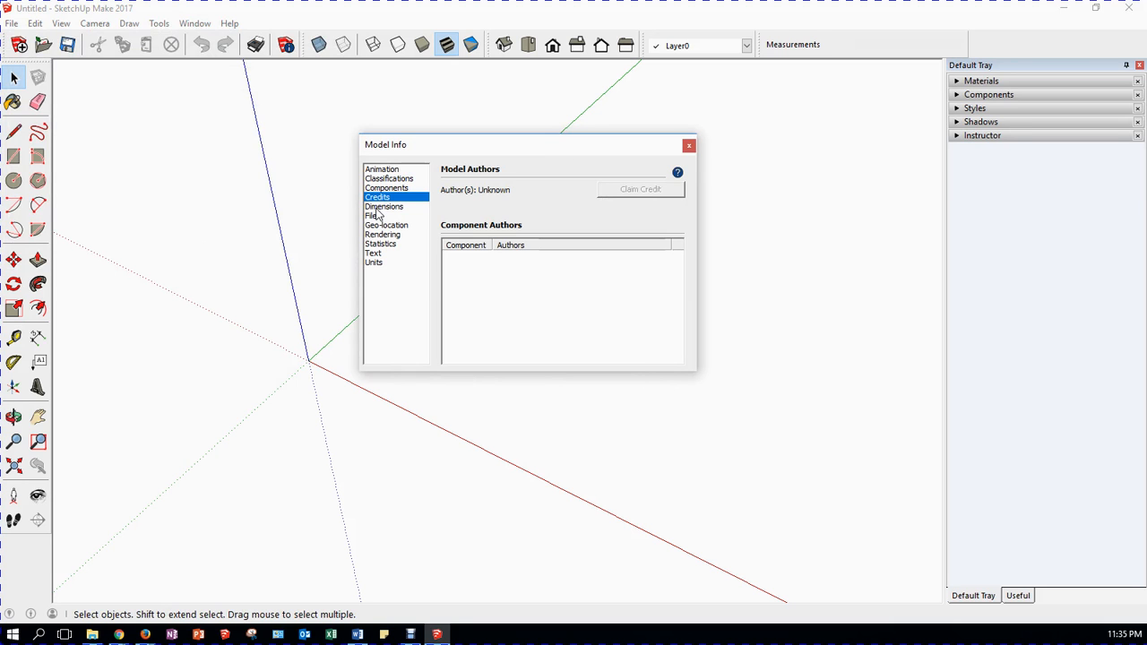
{"action": "left_click", "coordinate": [379, 207]}
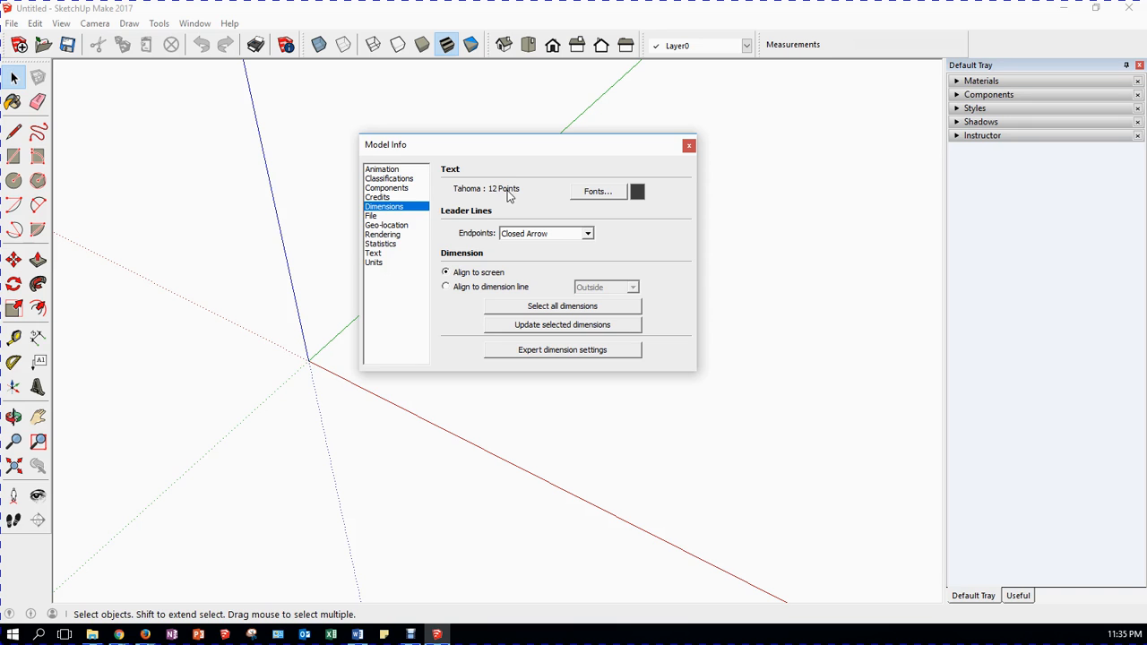
{"action": "left_click", "coordinate": [603, 193]}
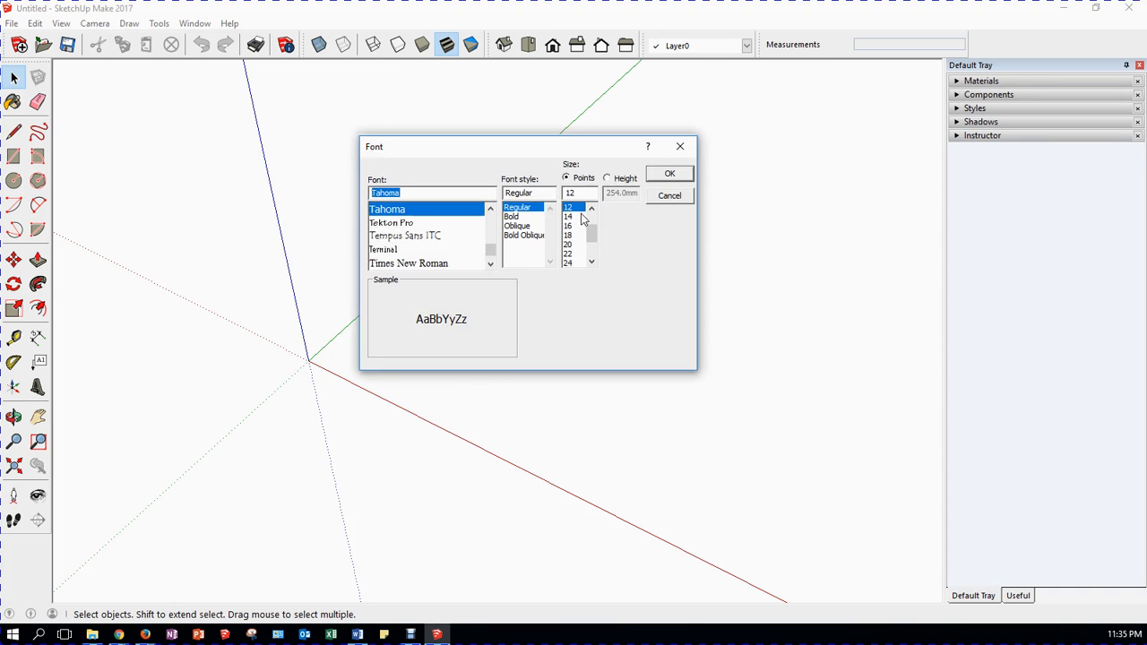
- Make dimension text Tahoma 14 points with Slash leader endpoints
{"action": "left_click", "coordinate": [568, 217]}
{"action": "left_click", "coordinate": [669, 173]}
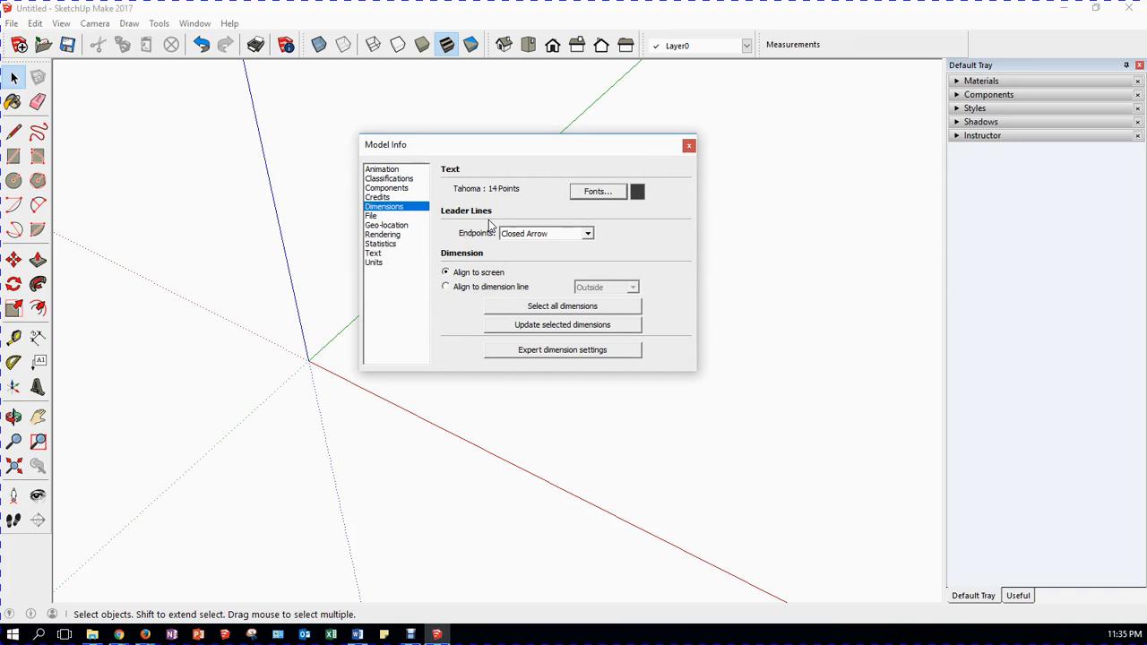
{"action": "left_click", "coordinate": [587, 234]}
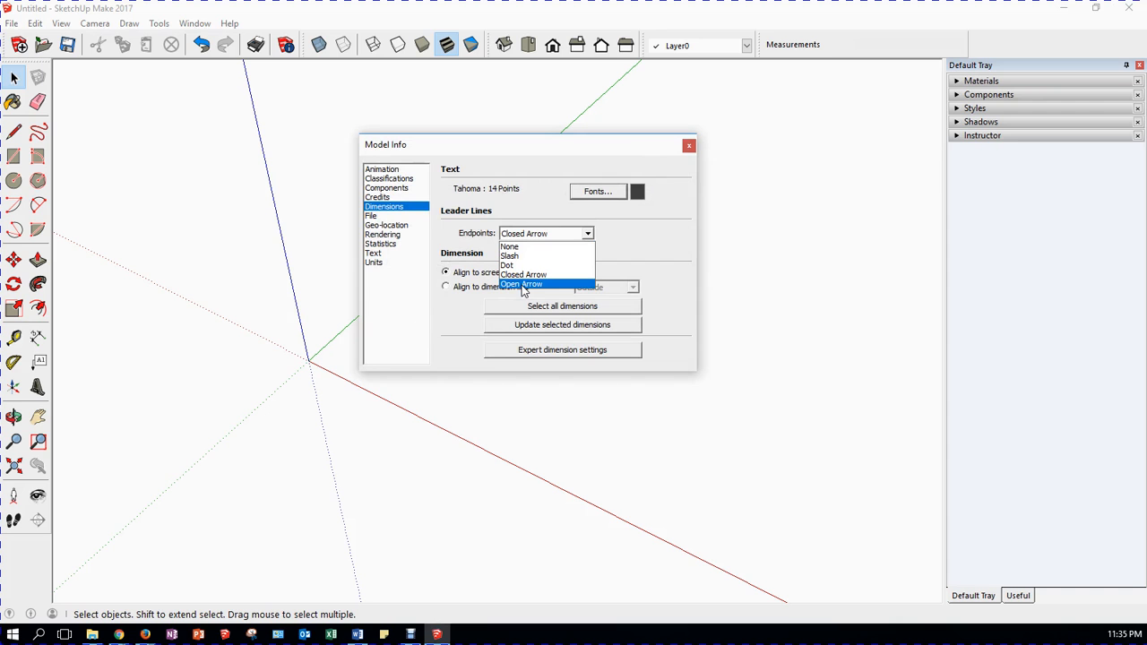
{"action": "left_click", "coordinate": [511, 256]}
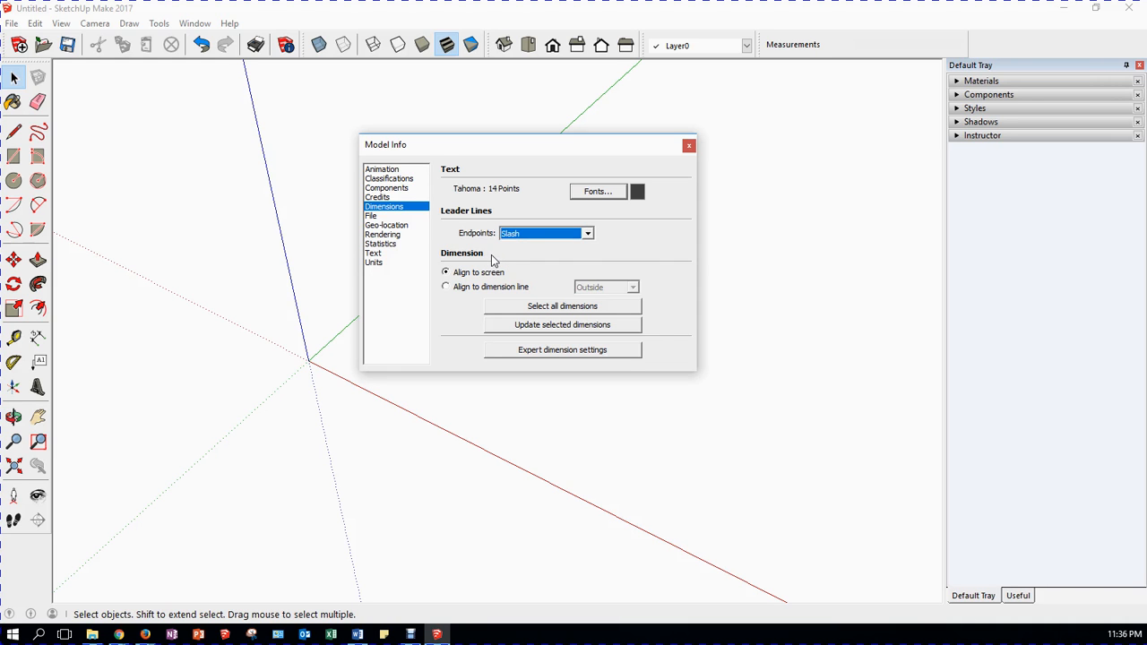
{"action": "left_click", "coordinate": [373, 217]}
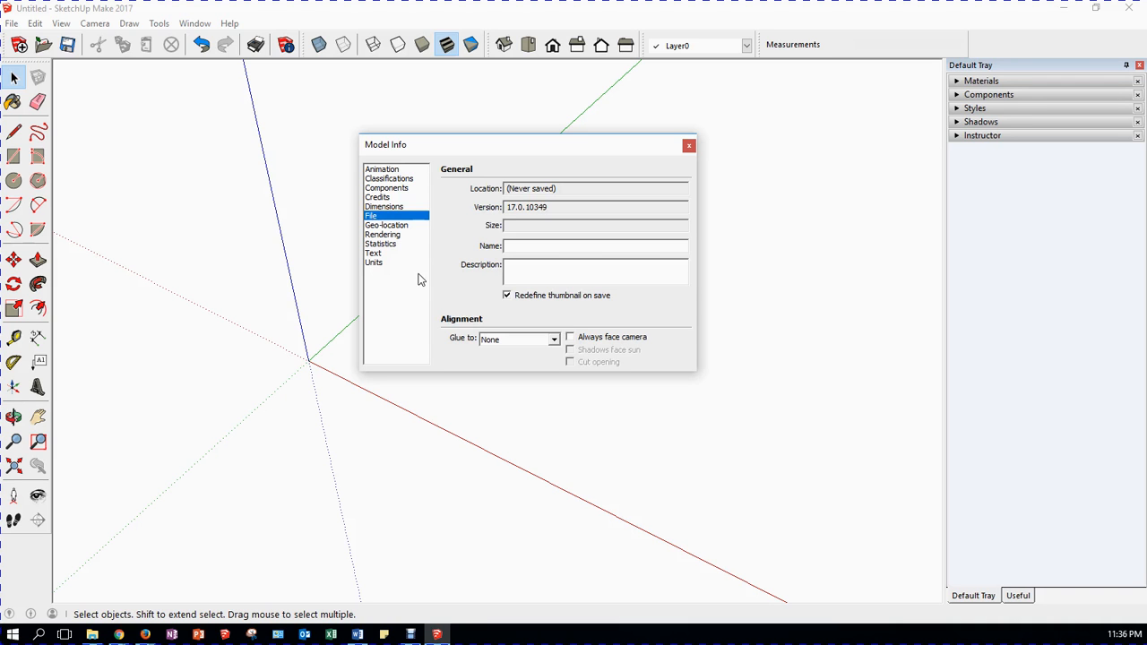
- Browse Geo-location, Rendering and Statistics, ending on the Text page
{"action": "left_click", "coordinate": [389, 226]}
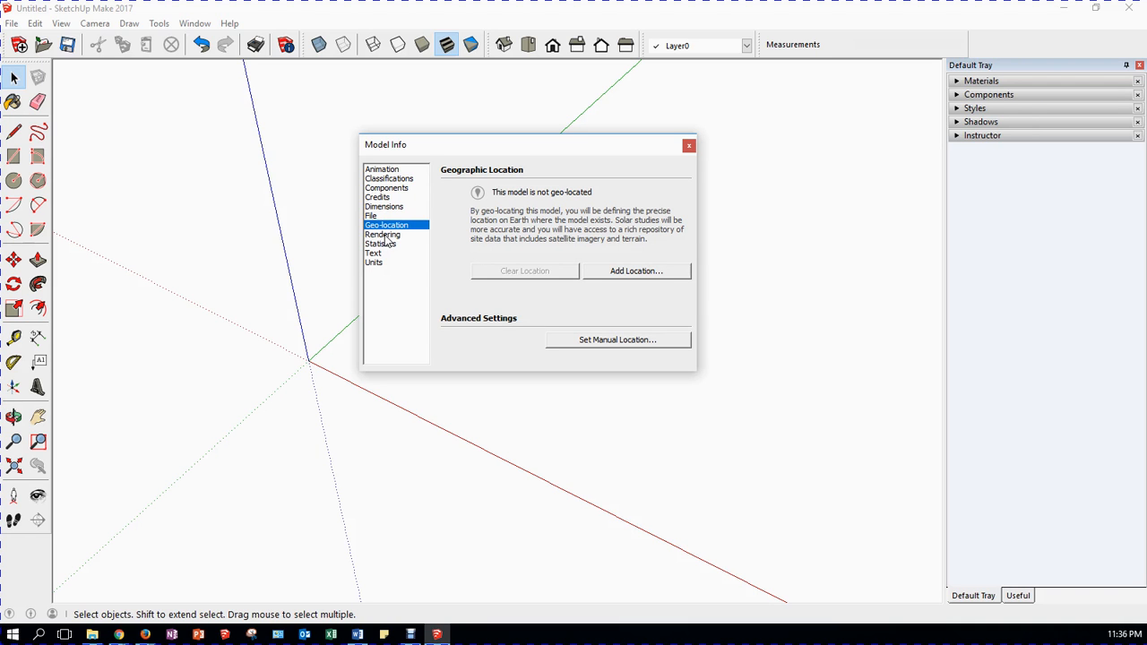
{"action": "left_click", "coordinate": [387, 236]}
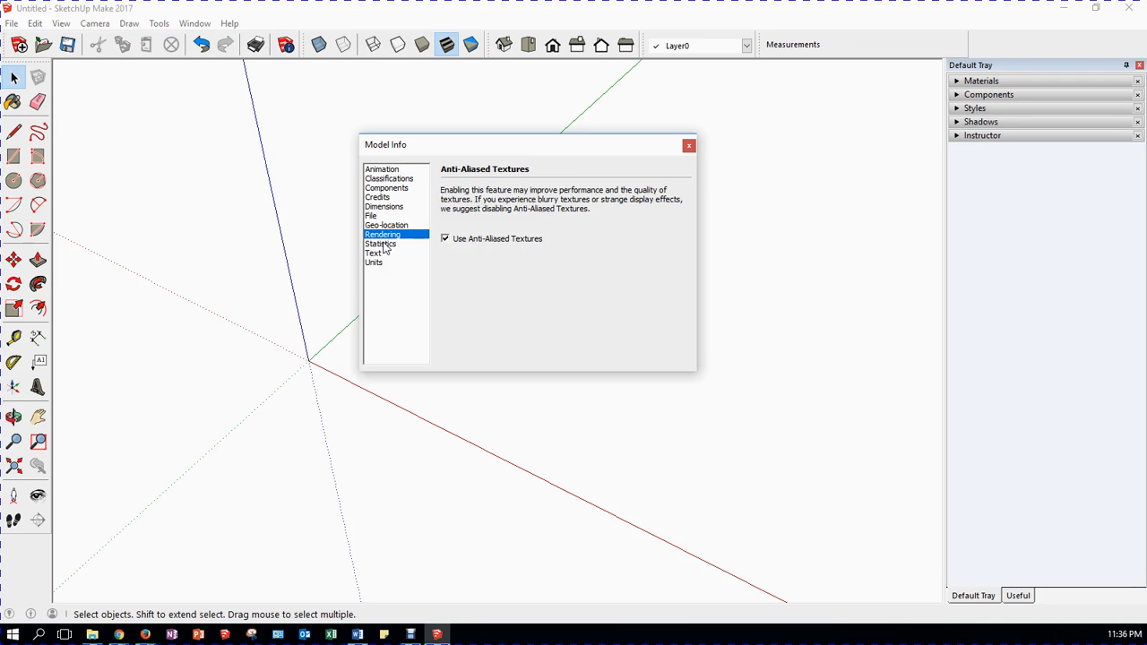
{"action": "left_click", "coordinate": [381, 244]}
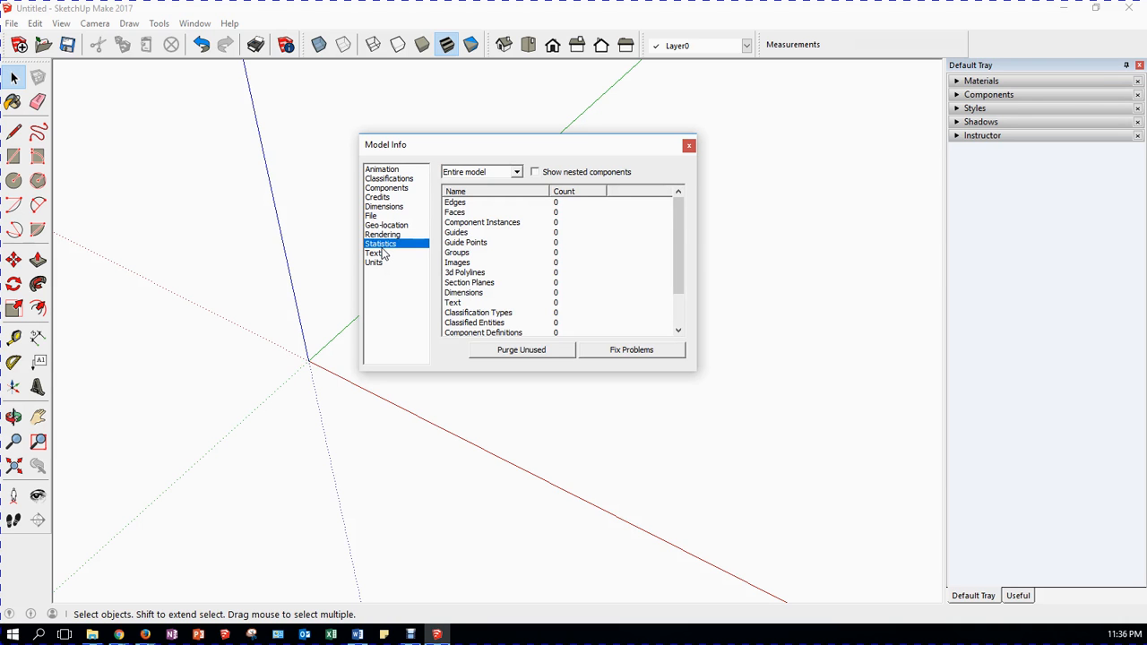
{"action": "left_click", "coordinate": [374, 254]}
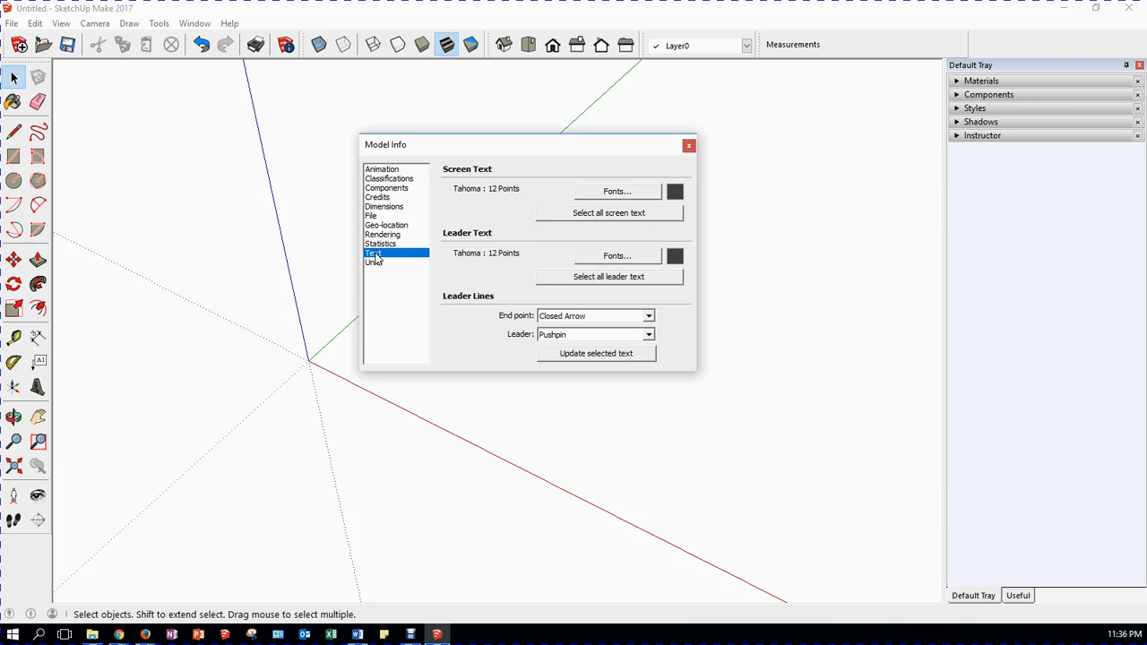
- Set screen text and leader text to Tahoma 14 points, keeping Closed Arrow endpoints
{"action": "left_click", "coordinate": [617, 191]}
{"action": "left_click", "coordinate": [568, 217]}
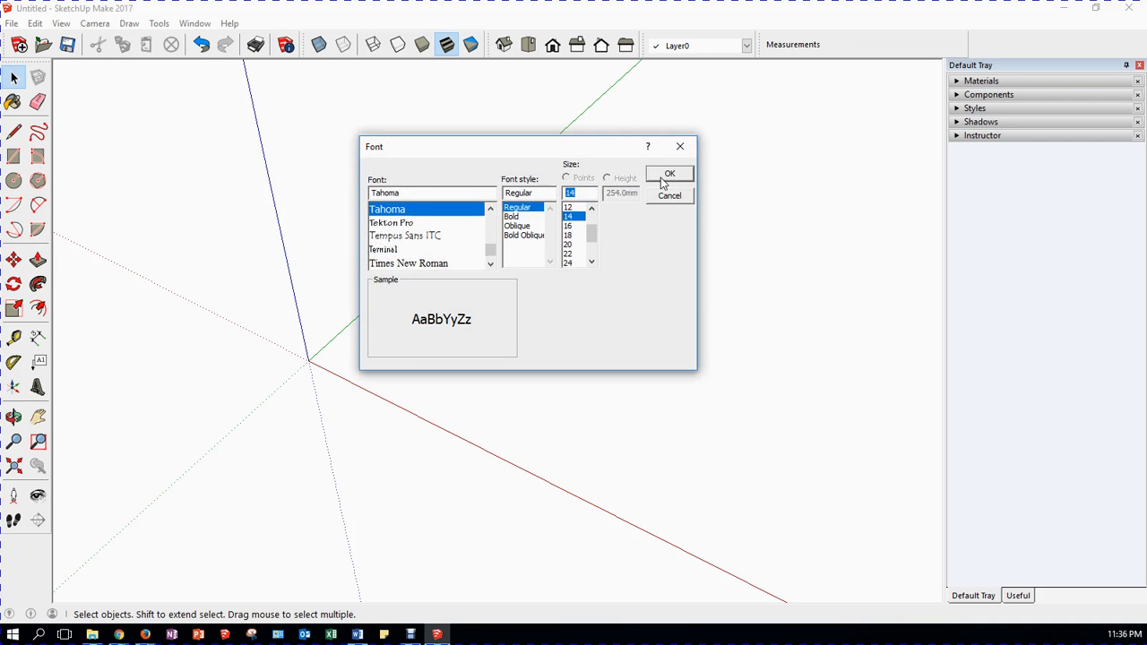
{"action": "left_click", "coordinate": [668, 173]}
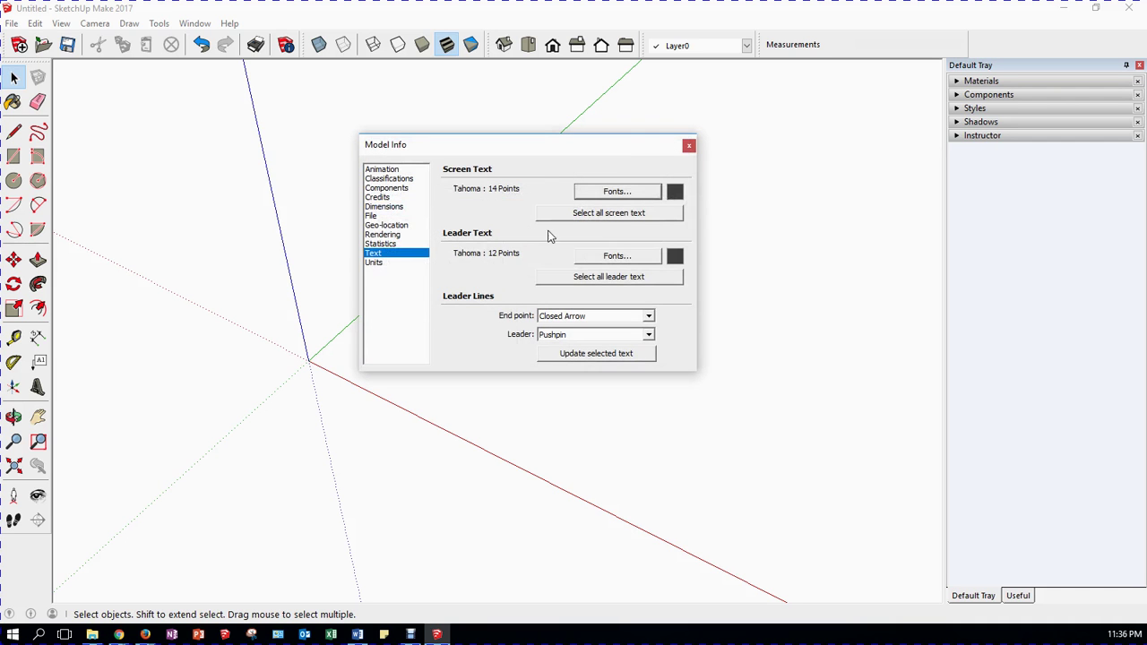
{"action": "left_click", "coordinate": [620, 257]}
{"action": "left_click", "coordinate": [620, 259]}
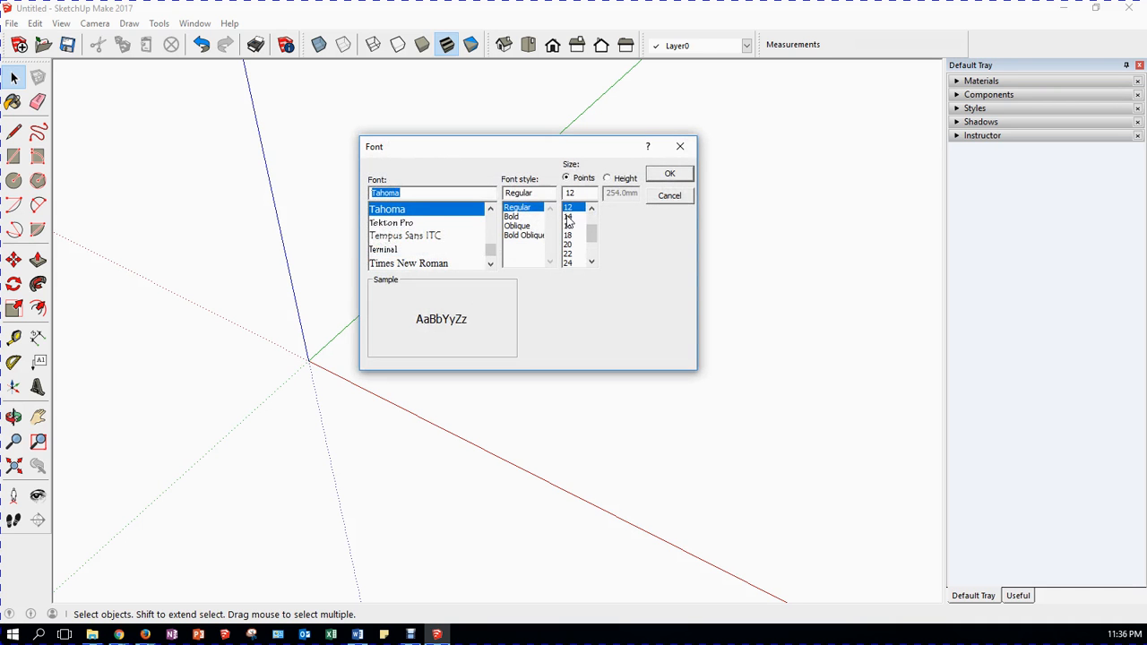
{"action": "left_click", "coordinate": [568, 218]}
{"action": "left_click", "coordinate": [668, 174]}
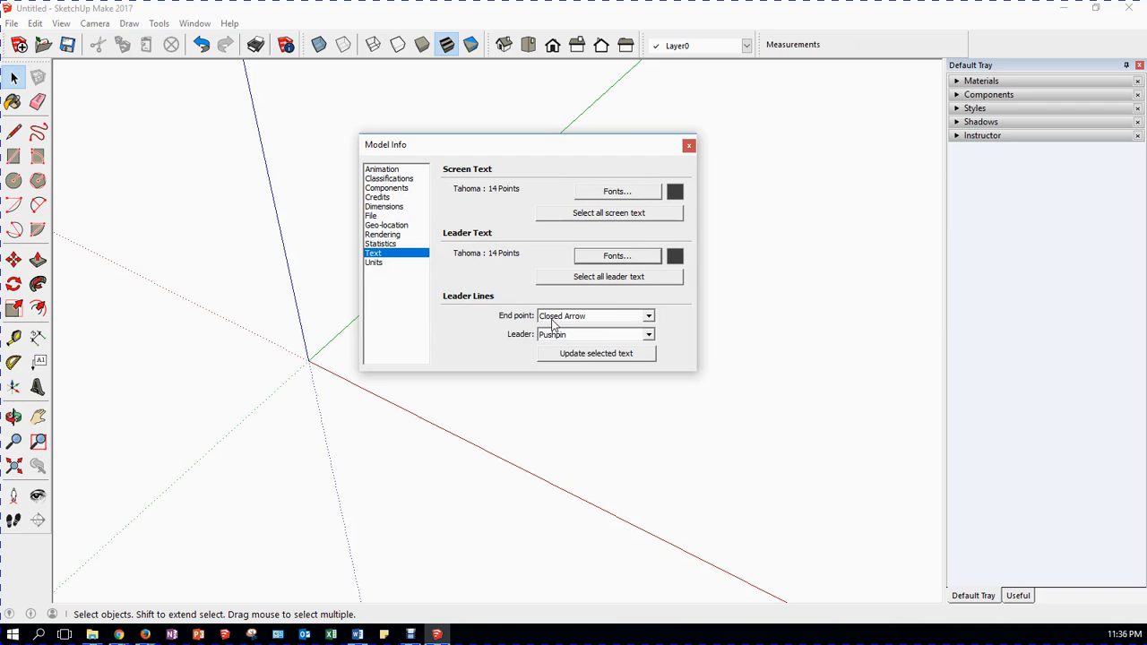
{"action": "left_click", "coordinate": [649, 316]}
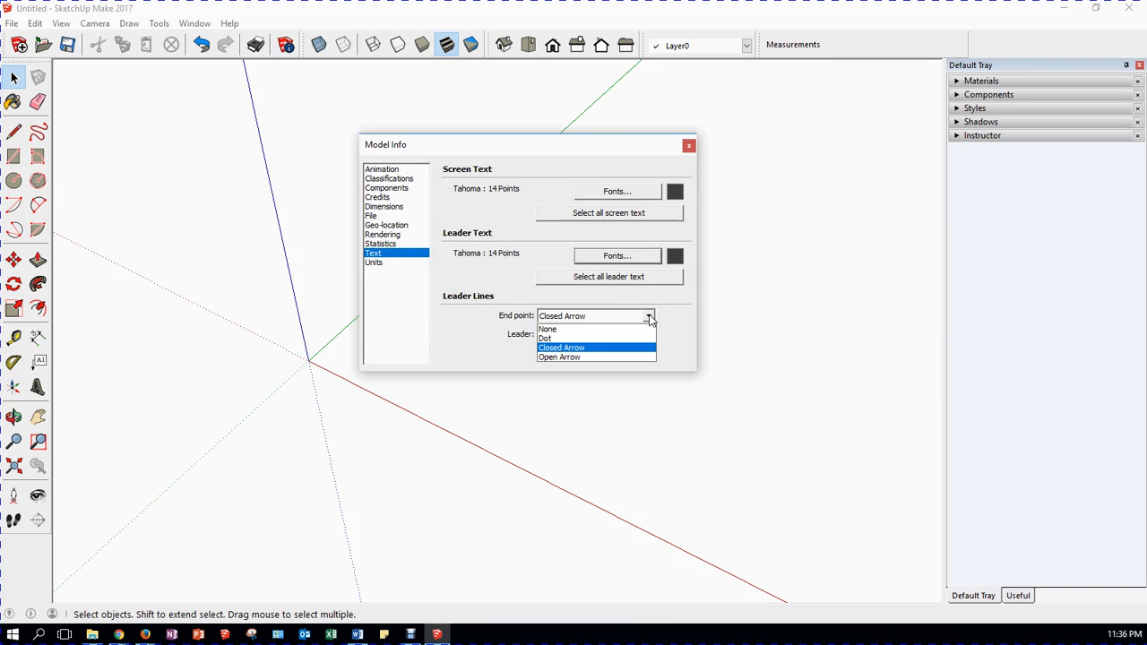
{"action": "left_click", "coordinate": [587, 348]}
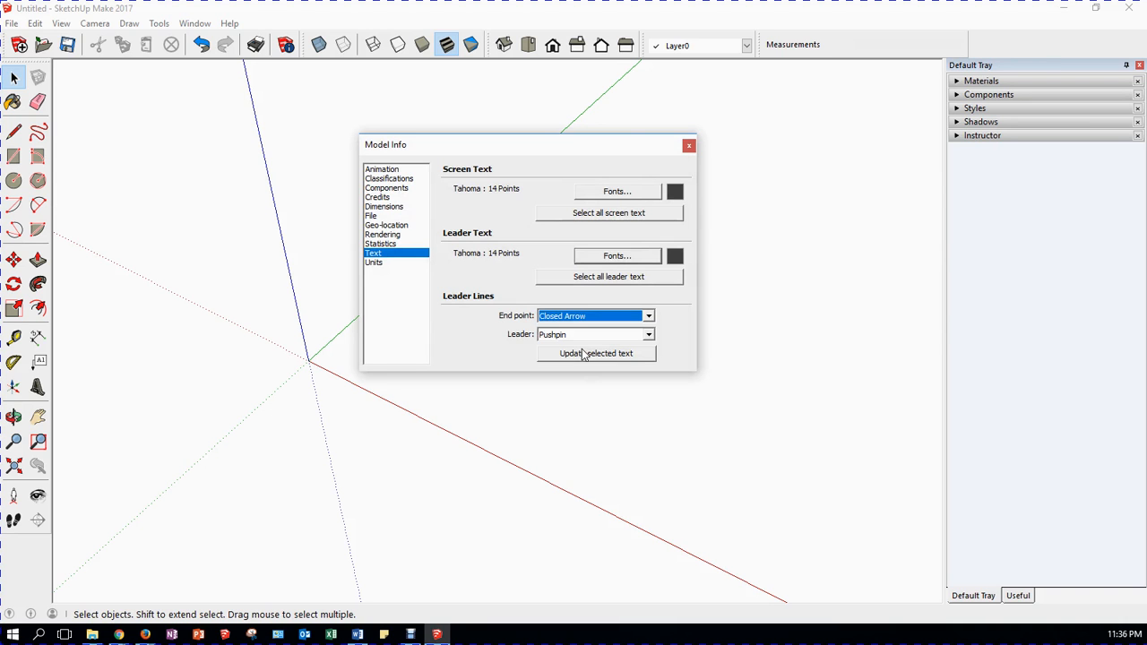
- On Units, set 0mm length and 0 angle precision, enable length snapping, hide units format, close Model Info
{"action": "left_click", "coordinate": [375, 261]}
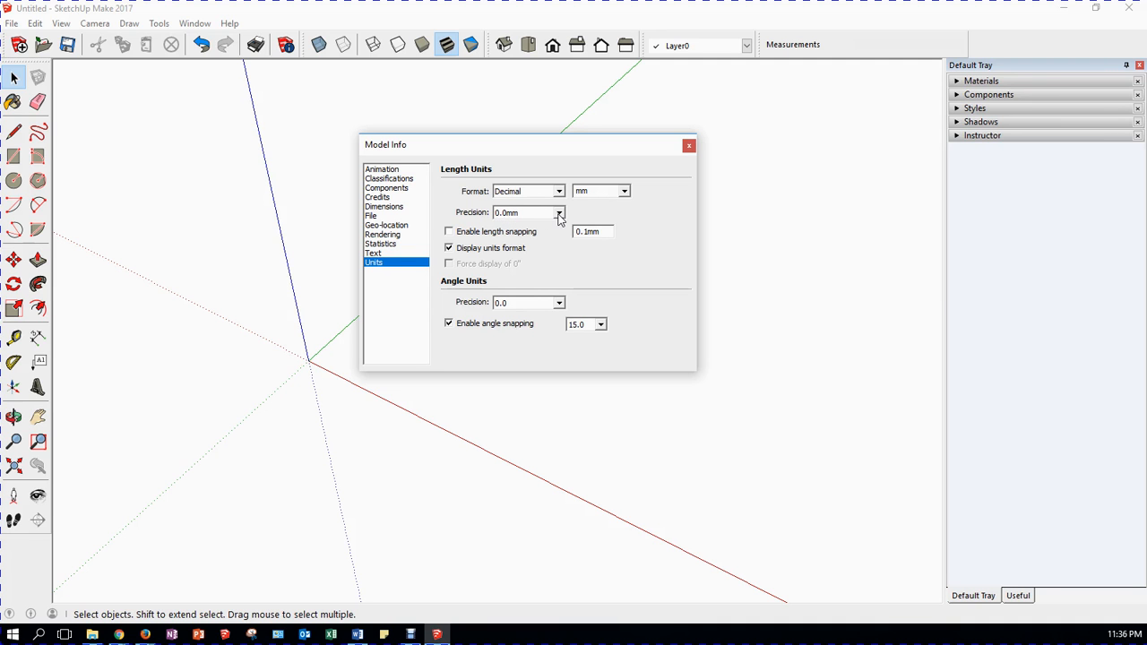
{"action": "left_click", "coordinate": [559, 213]}
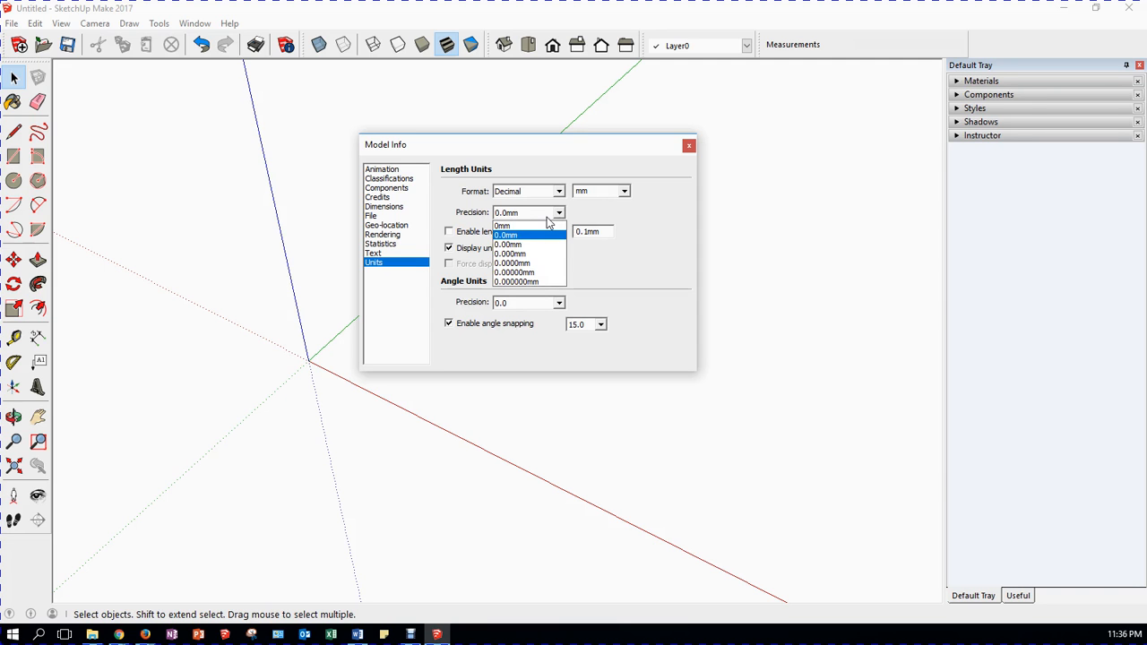
{"action": "left_click", "coordinate": [506, 226]}
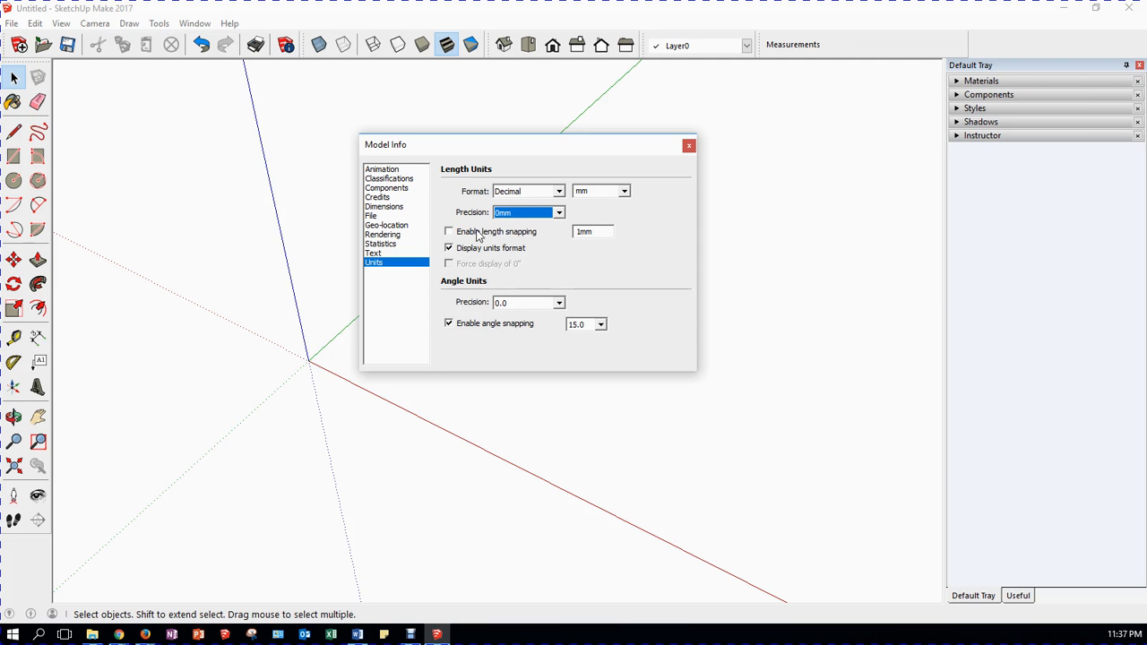
{"action": "left_click", "coordinate": [449, 232]}
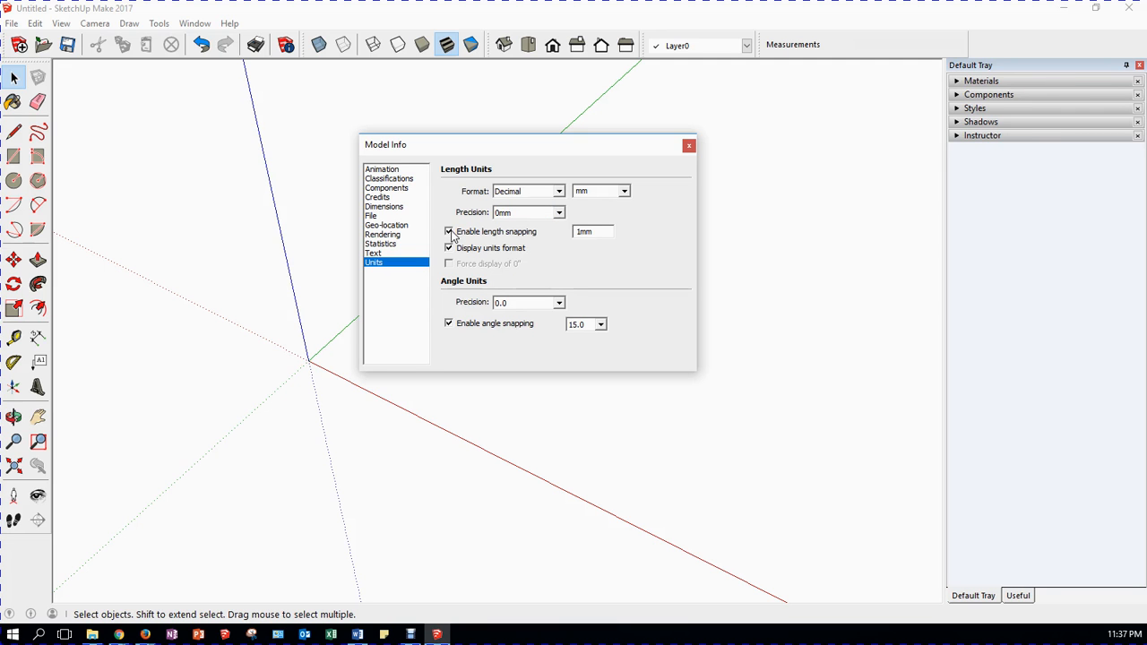
{"action": "left_click", "coordinate": [448, 248]}
{"action": "left_click", "coordinate": [559, 303]}
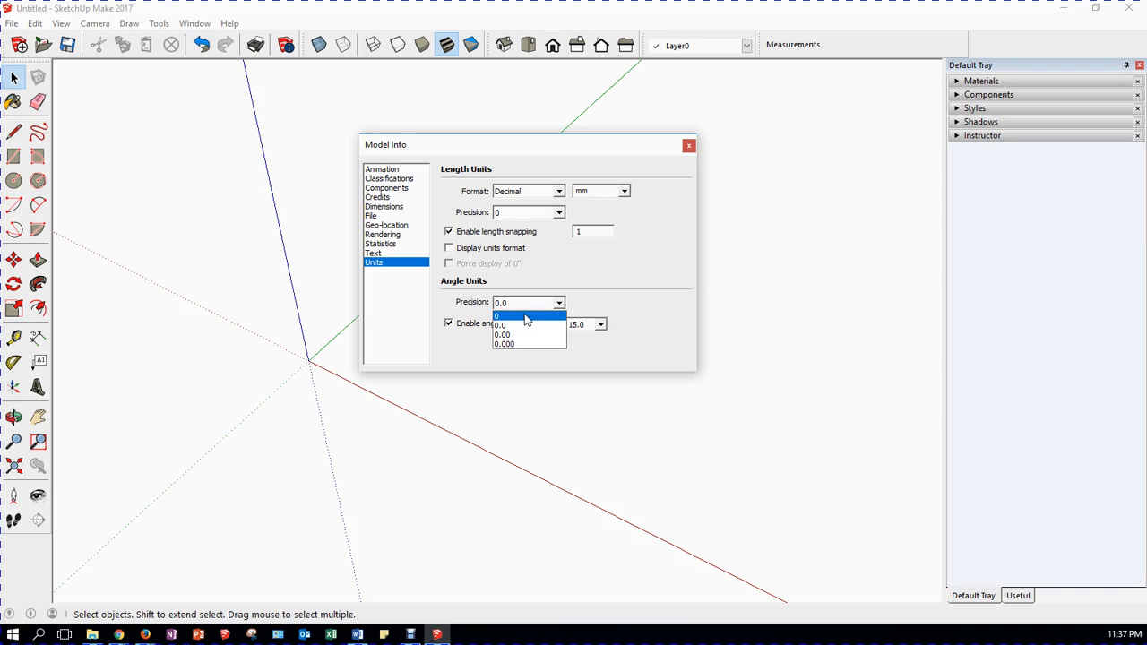
{"action": "left_click", "coordinate": [527, 315]}
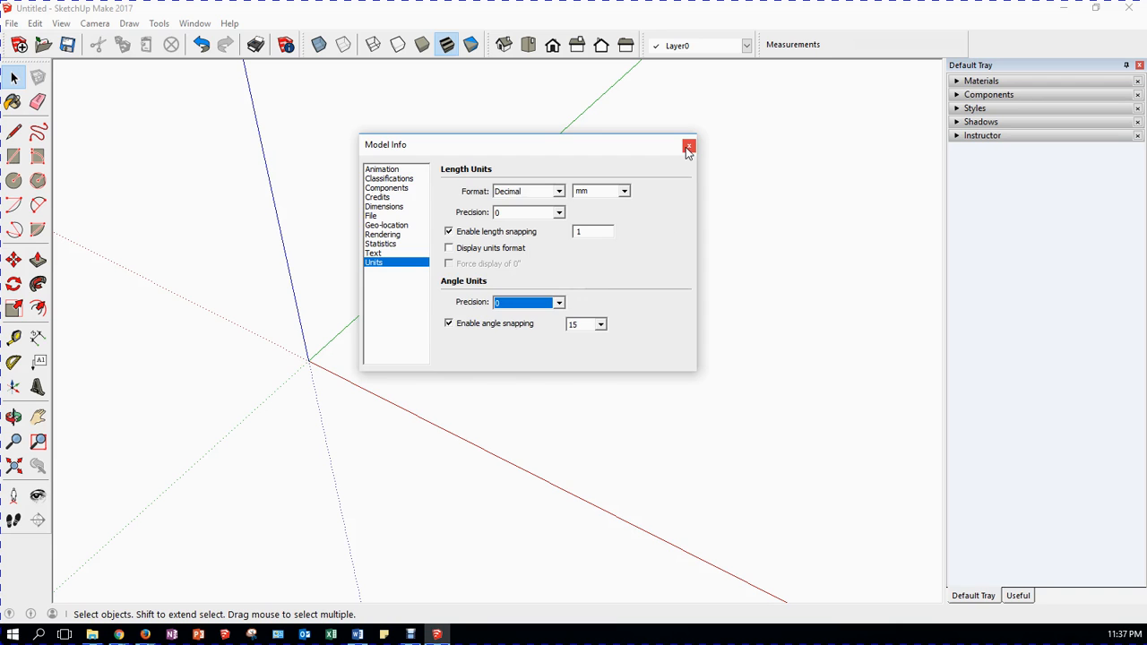
{"action": "left_click", "coordinate": [688, 146]}
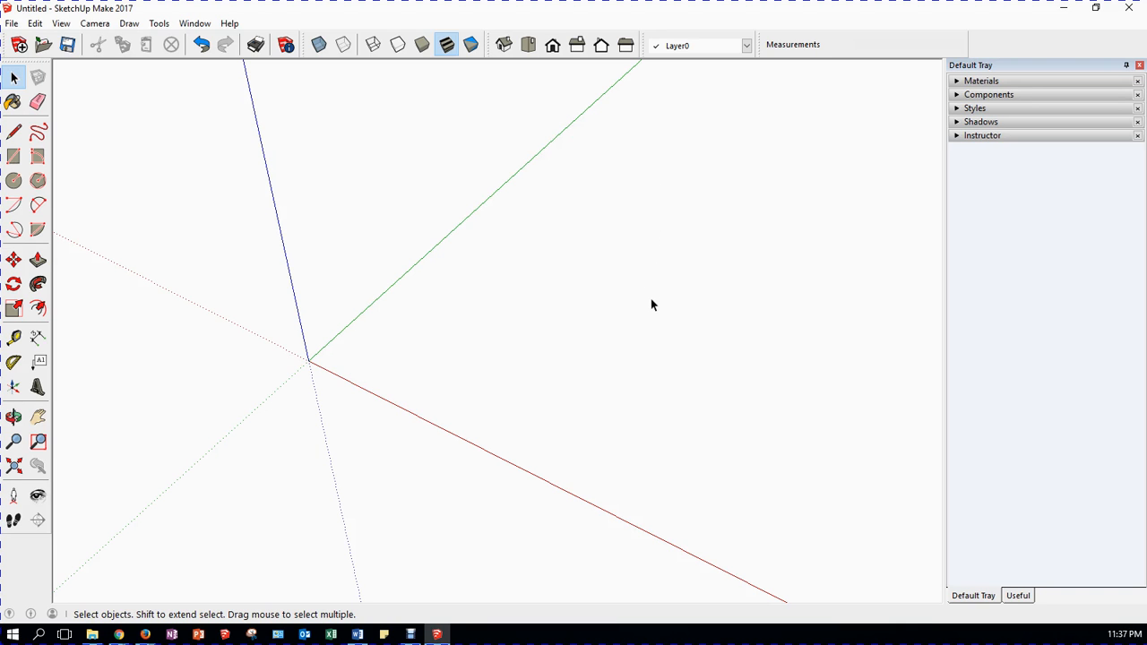
- Draw a 100,100 rectangle at the origin and zoom extents to it
{"action": "left_click", "coordinate": [16, 160]}
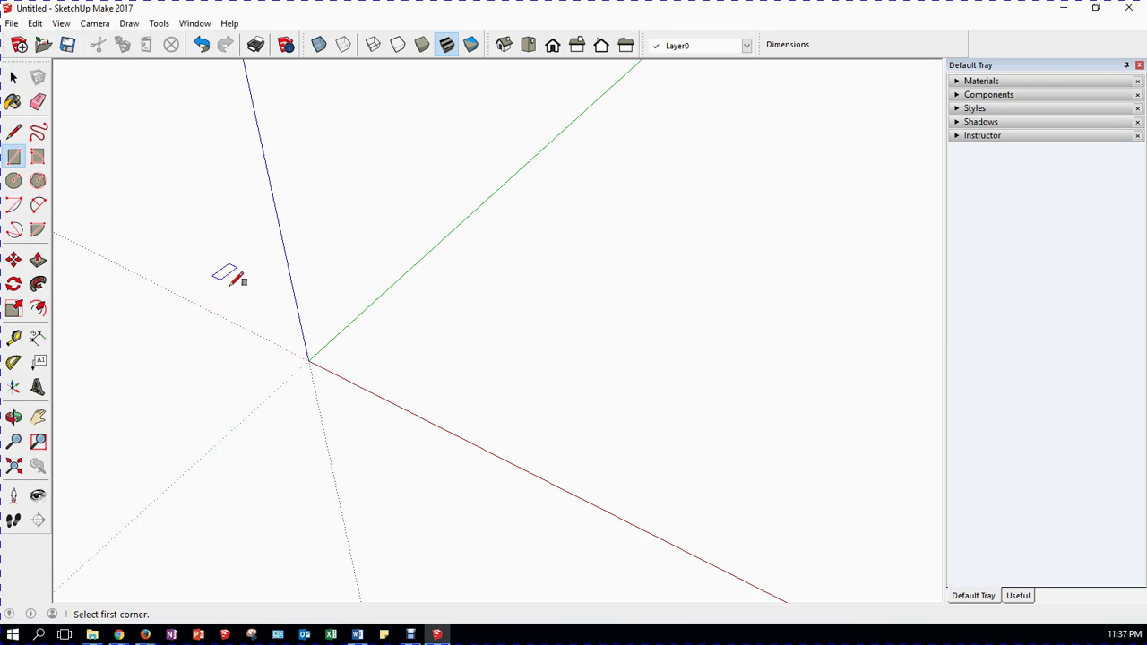
{"action": "left_click", "coordinate": [308, 359]}
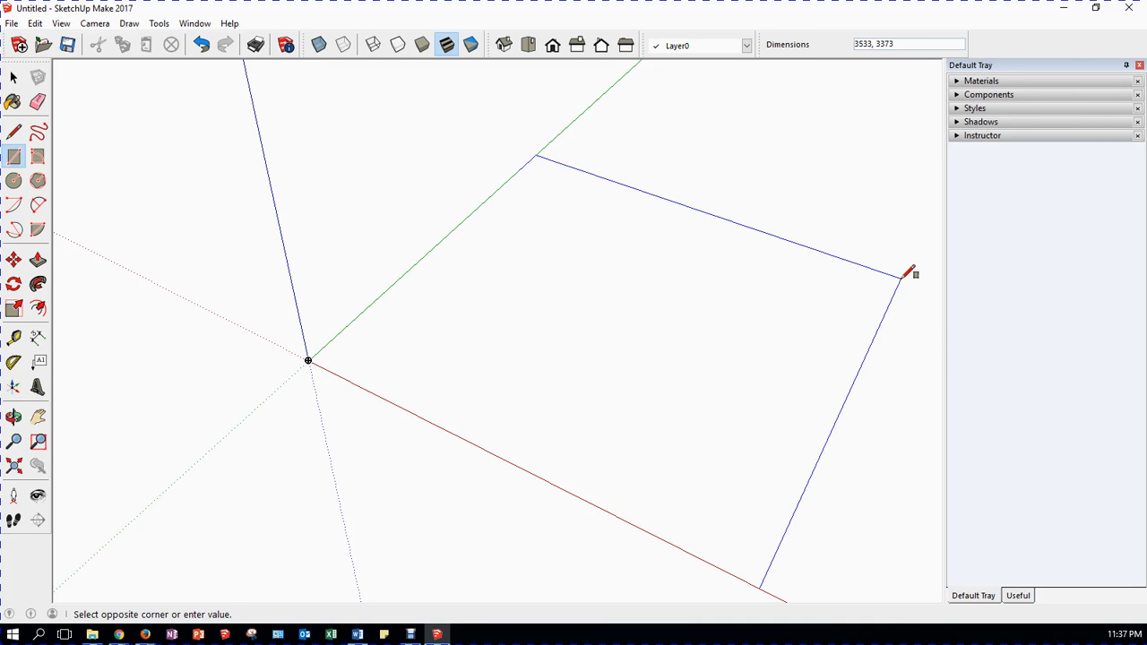
{"action": "type", "text": "10"}
{"action": "type", "text": "0,10"}
{"action": "key", "text": "Return"}
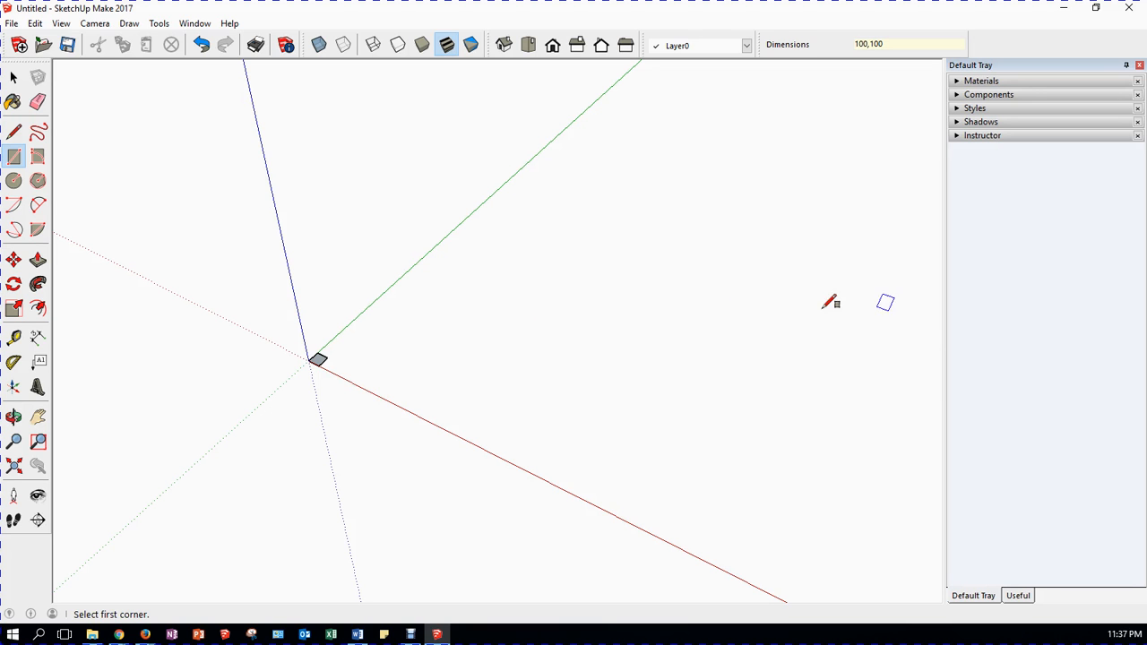
{"action": "left_click", "coordinate": [15, 466]}
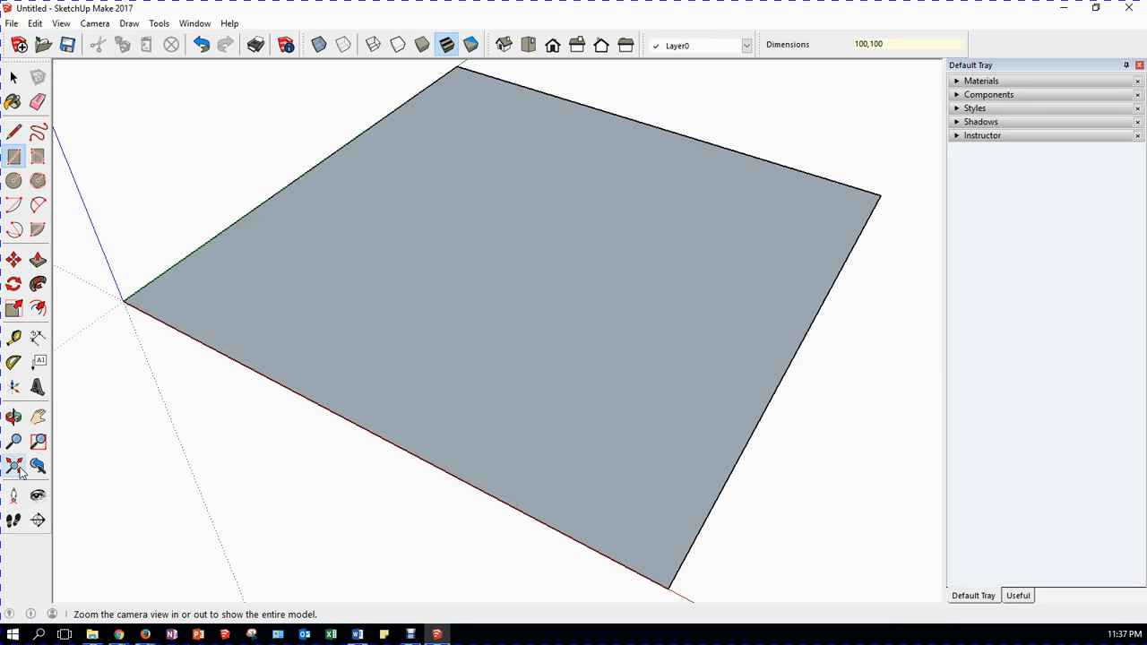
{"action": "scroll", "coordinate": [179, 448], "scroll_direction": "down", "scroll_amount": 1}
{"action": "scroll", "coordinate": [188, 461], "scroll_direction": "down", "scroll_amount": 1}
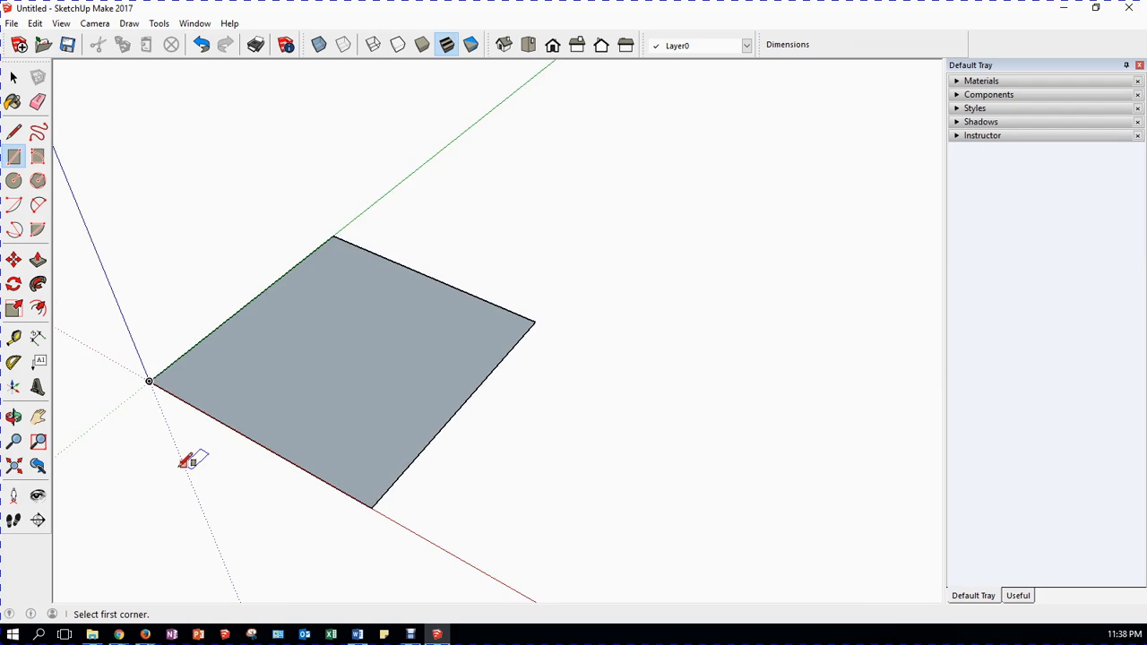
{"action": "scroll", "coordinate": [188, 461], "scroll_direction": "down", "scroll_amount": 1}
{"action": "scroll", "coordinate": [188, 461], "scroll_direction": "down", "scroll_amount": 1}
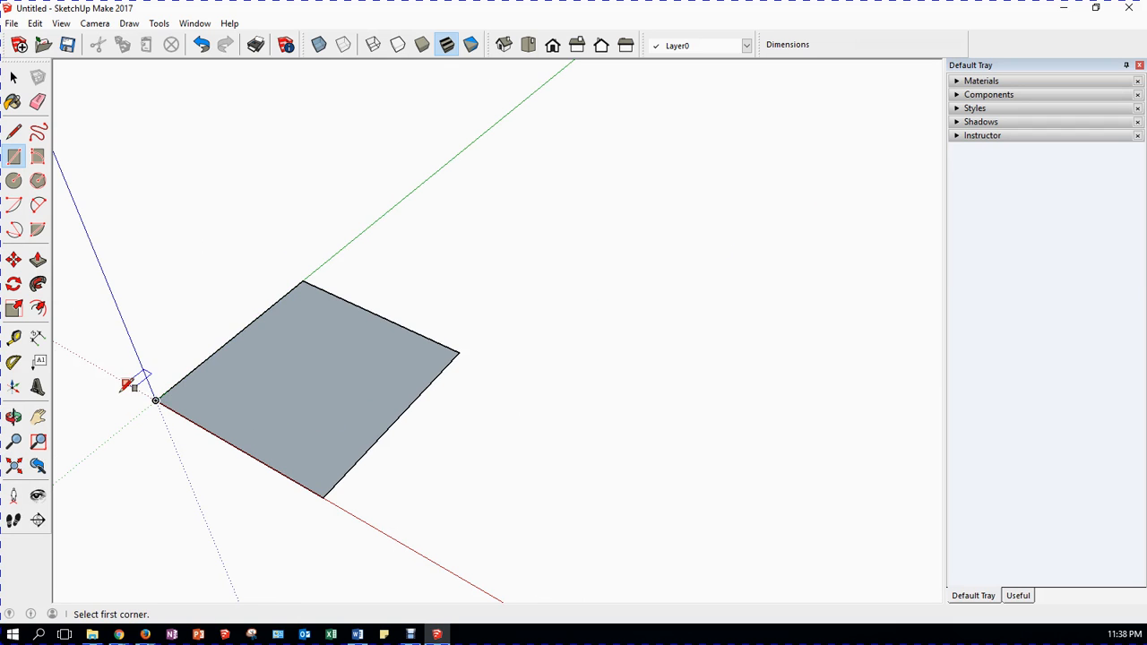
- Select and delete the rectangle, leaving only the axes in the close-up view
{"action": "left_click", "coordinate": [14, 132]}
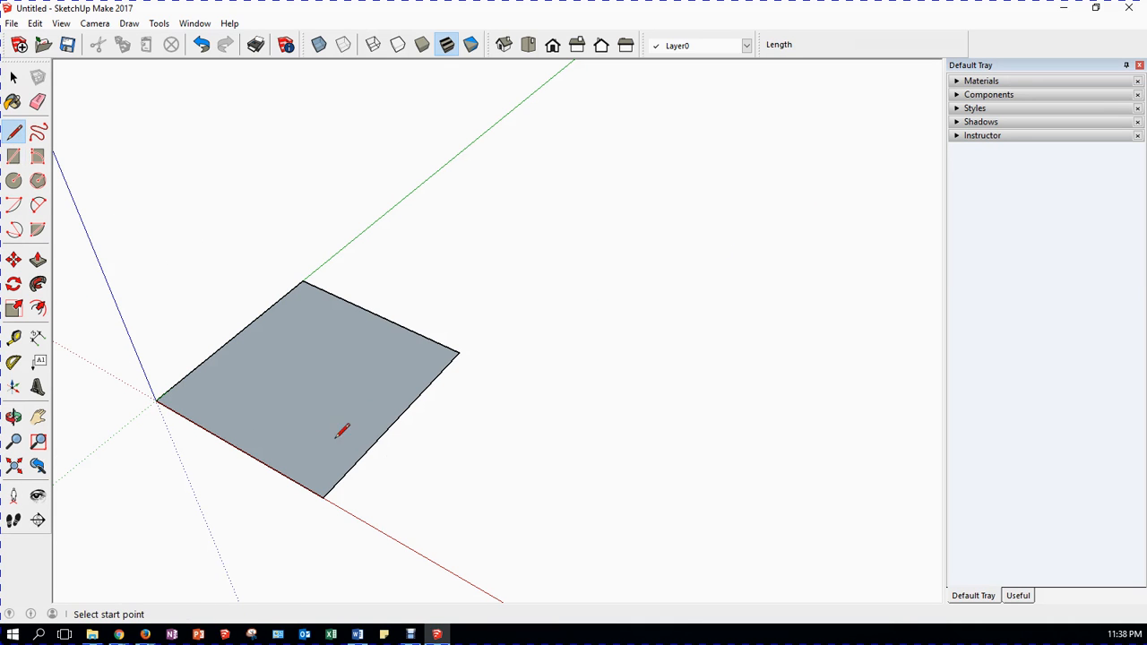
{"action": "left_click", "coordinate": [14, 77]}
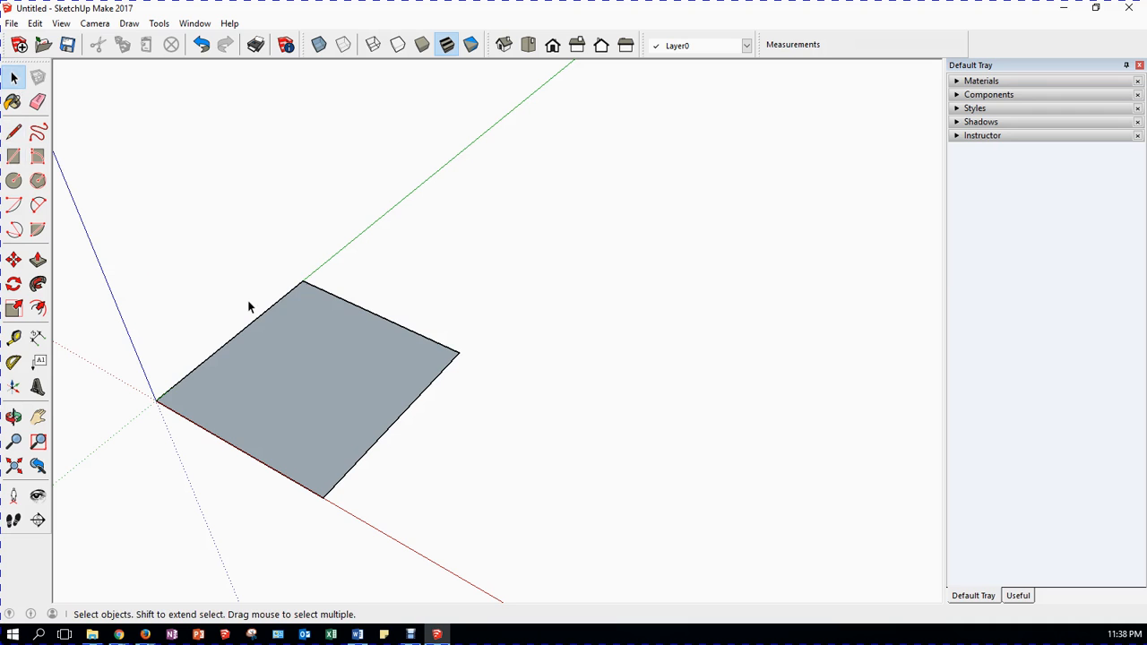
{"action": "left_click", "coordinate": [306, 356]}
{"action": "key", "text": "Delete"}
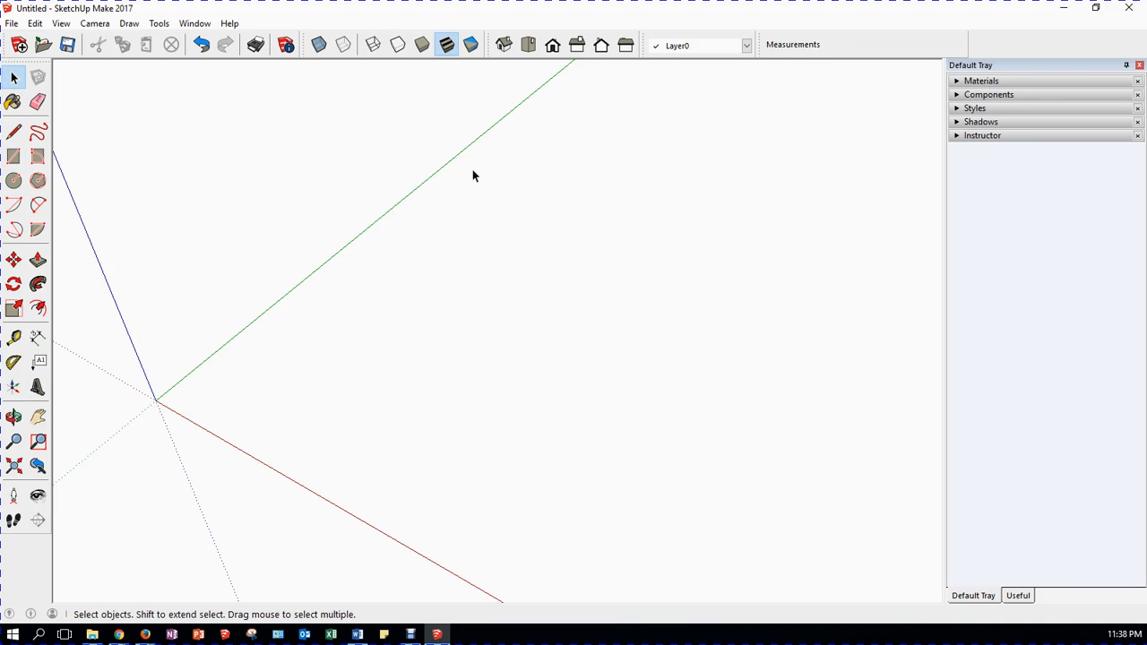
- Save the empty model as default template 'General Template', described as metric, mm, white background
{"action": "left_click", "coordinate": [12, 24]}
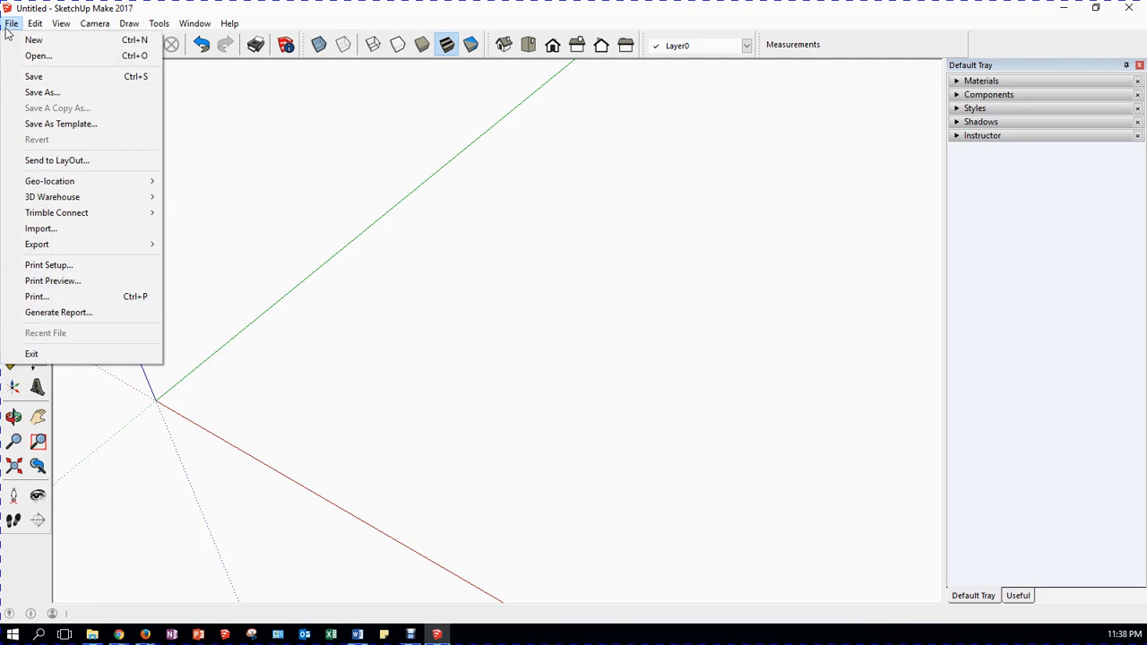
{"action": "left_click", "coordinate": [60, 124]}
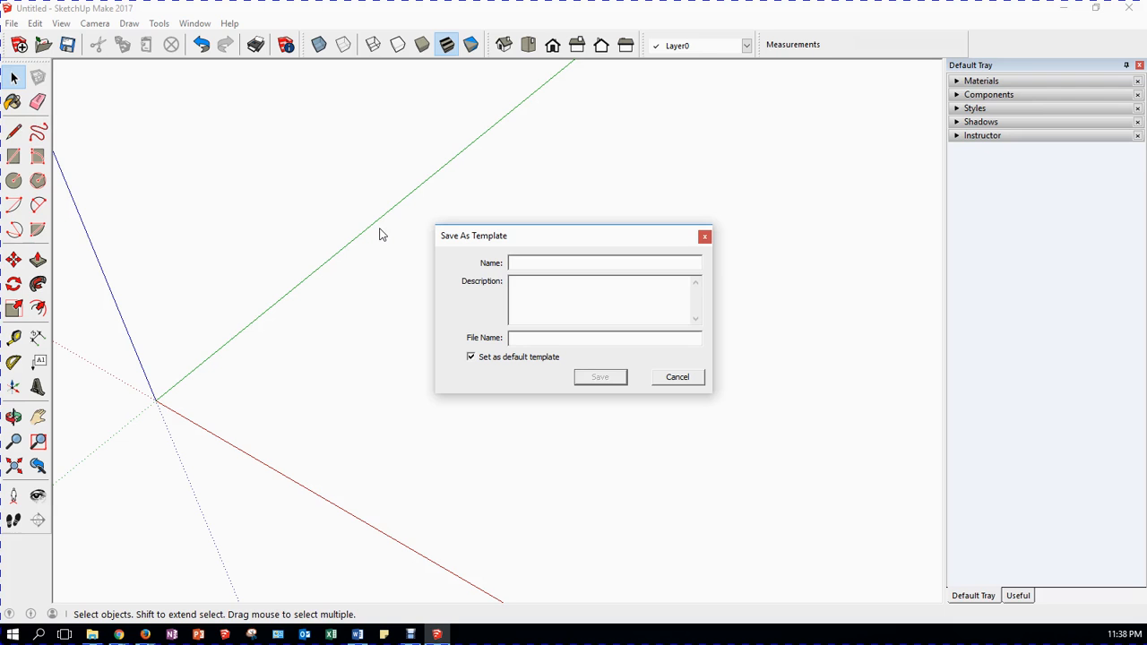
{"action": "type", "text": "General Tem"}
{"action": "type", "text": "plate"}
{"action": "left_click", "coordinate": [533, 296]}
{"action": "type", "text": "M"}
{"action": "type", "text": "etric"}
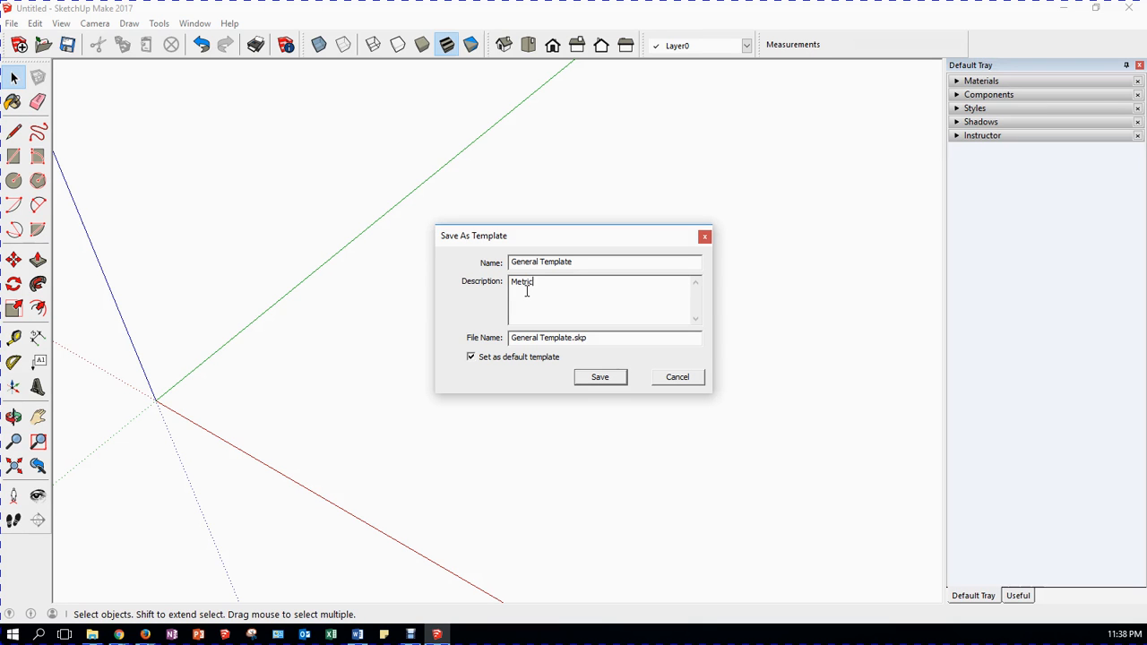
{"action": "type", "text": ", mm."}
{"action": "type", "text": " Wh"}
{"action": "type", "text": "ite Back"}
{"action": "type", "text": "ground"}
{"action": "left_click", "coordinate": [599, 378]}
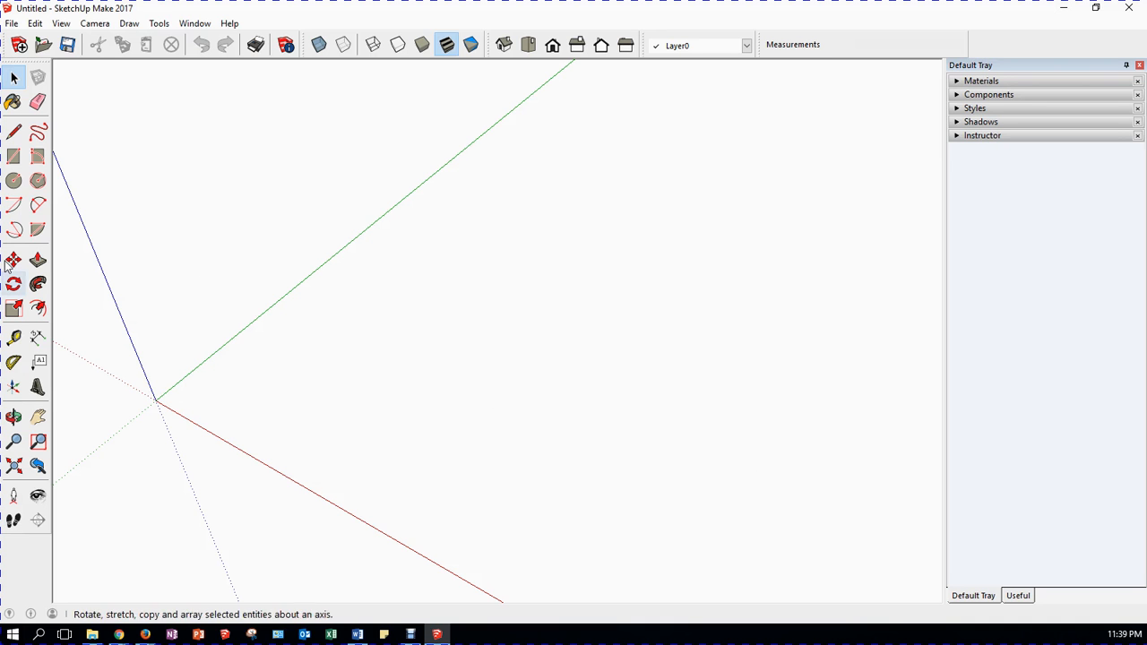
{"action": "left_click", "coordinate": [13, 155]}
{"action": "left_click", "coordinate": [155, 400]}
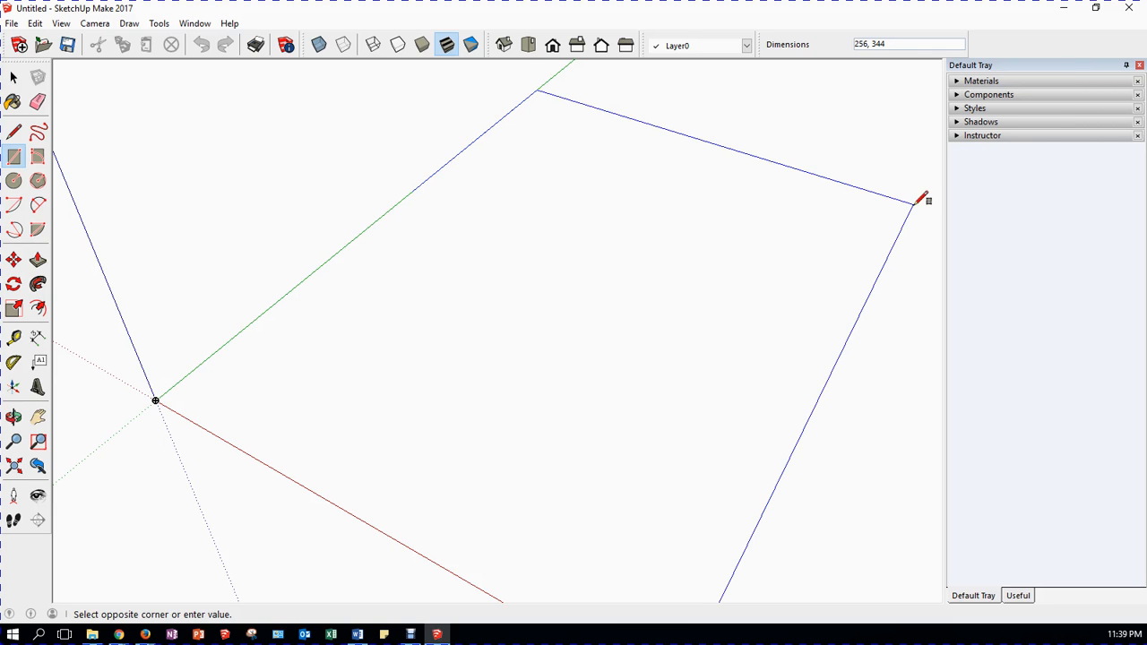
{"action": "key", "text": "Escape"}
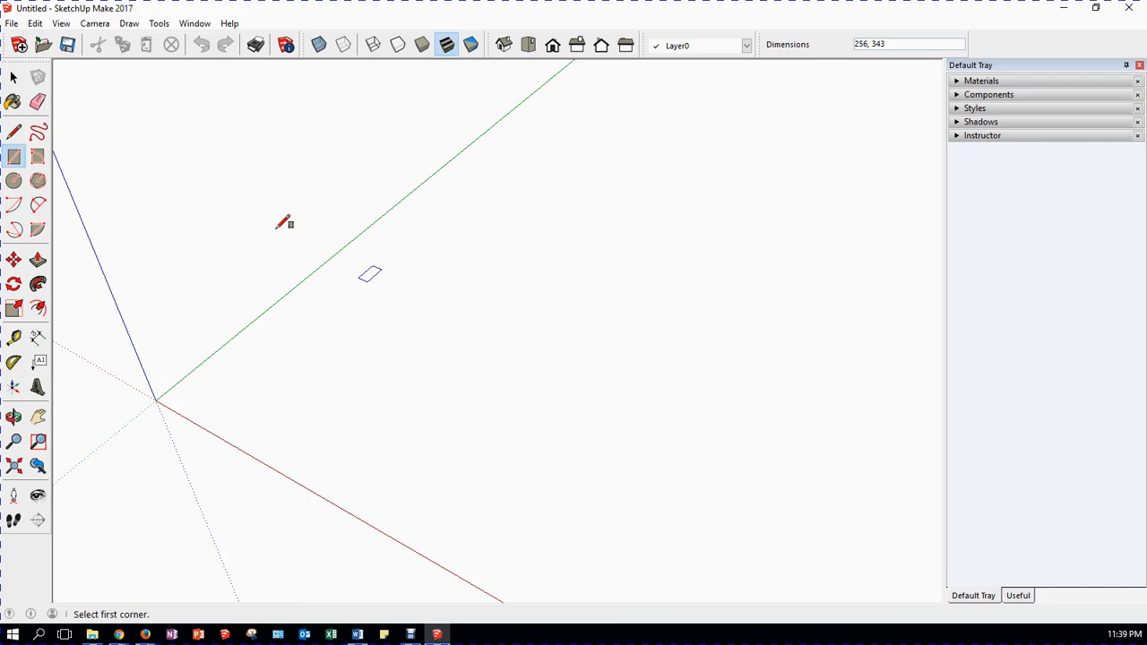
{"action": "left_click", "coordinate": [13, 77]}
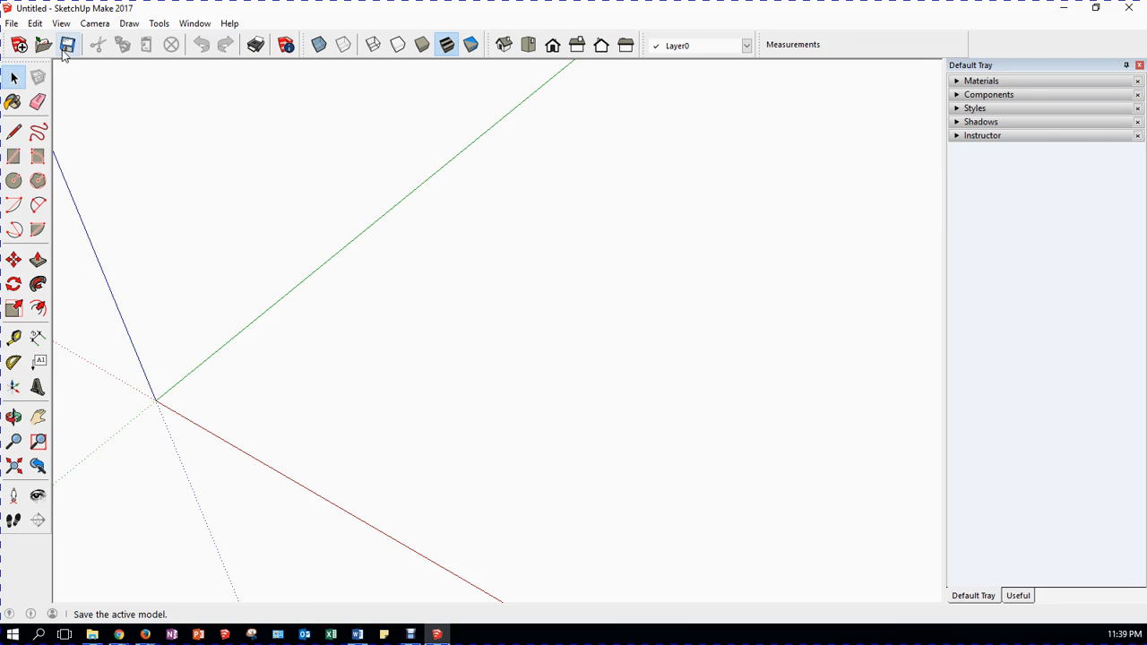